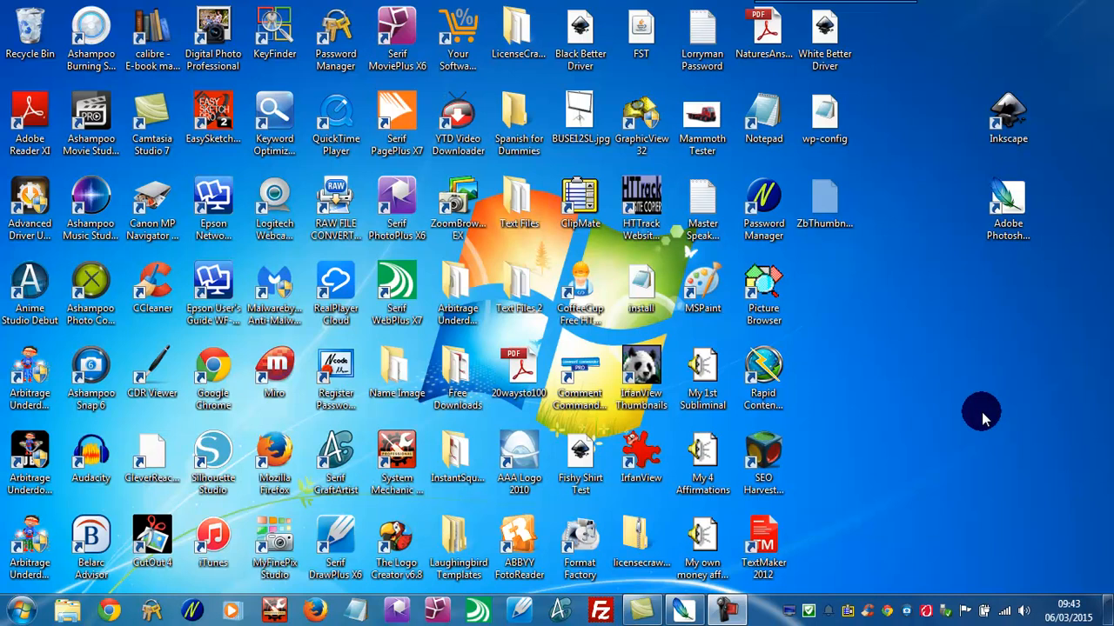
# Switch to Adobe Photoshop and restore Hand Map.psd and jess-right-hand.png as floating document windows
pyautogui.click(696, 607)
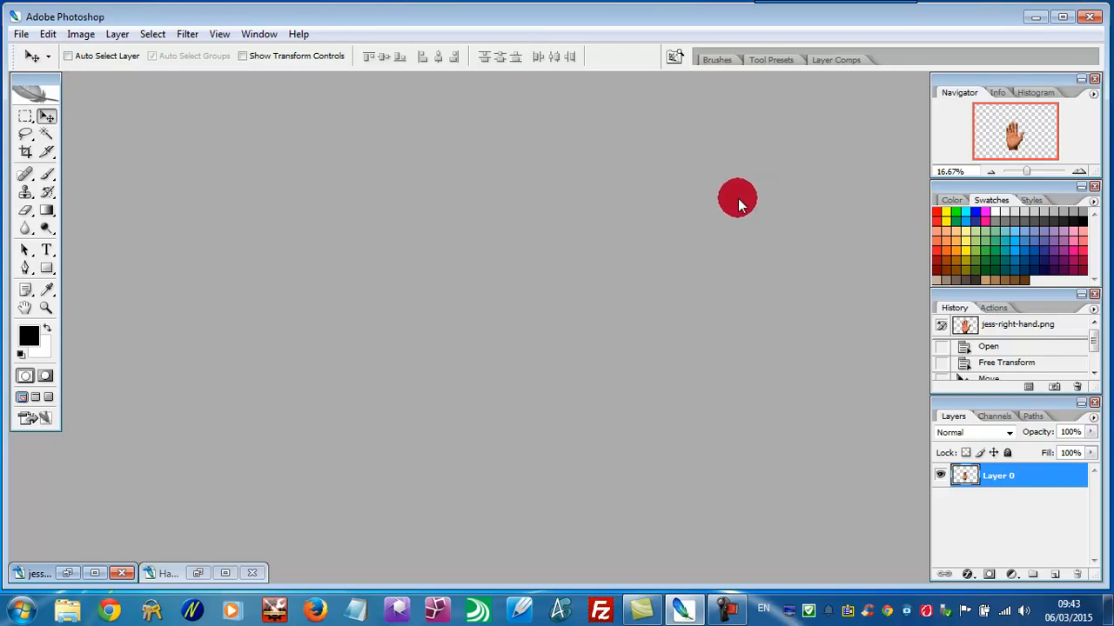
pyautogui.click(198, 573)
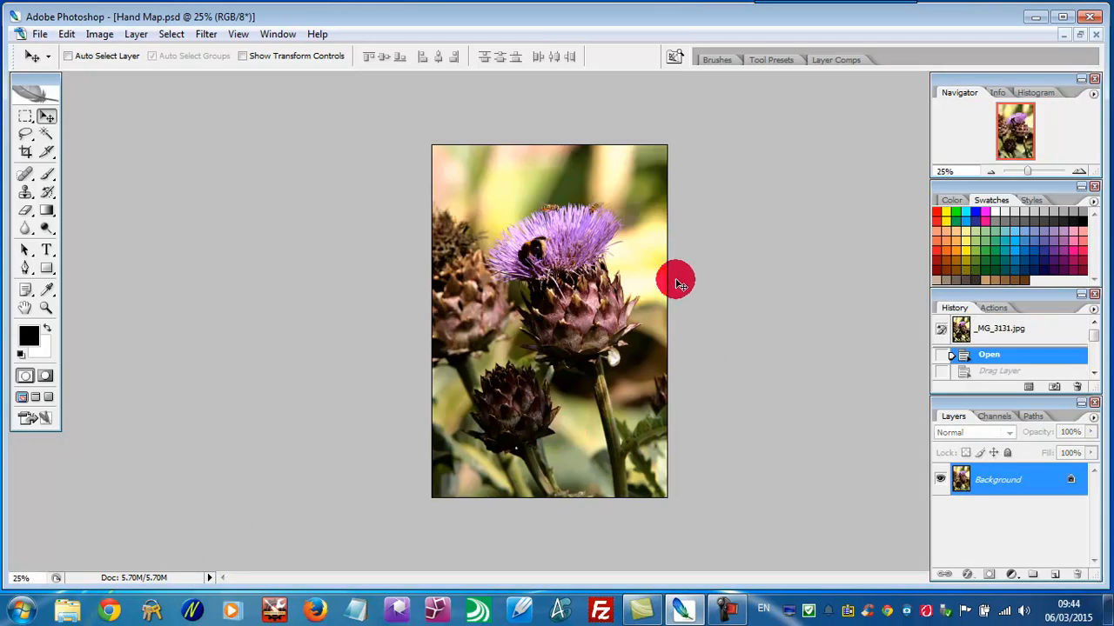
pyautogui.click(1079, 34)
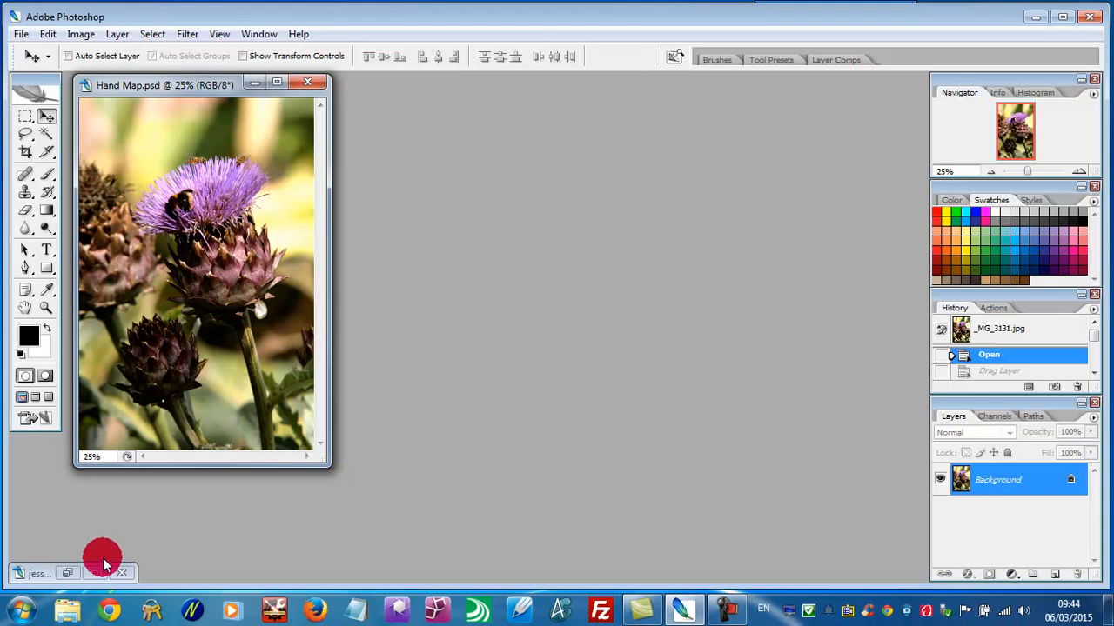
pyautogui.click(69, 571)
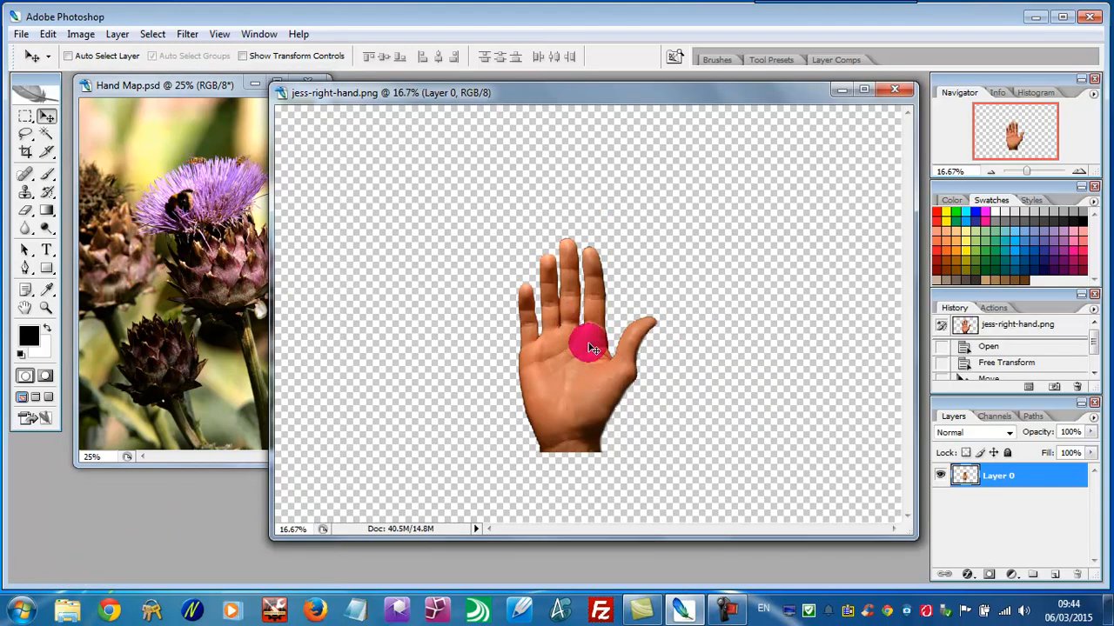
# Place the hand image's window beside the flower photo and copy the hand layer into Hand Map.psd, accepting the colour profile conversion
pyautogui.moveTo(596, 379); pyautogui.dragTo(625, 411)
pyautogui.moveTo(557, 103); pyautogui.dragTo(631, 102)
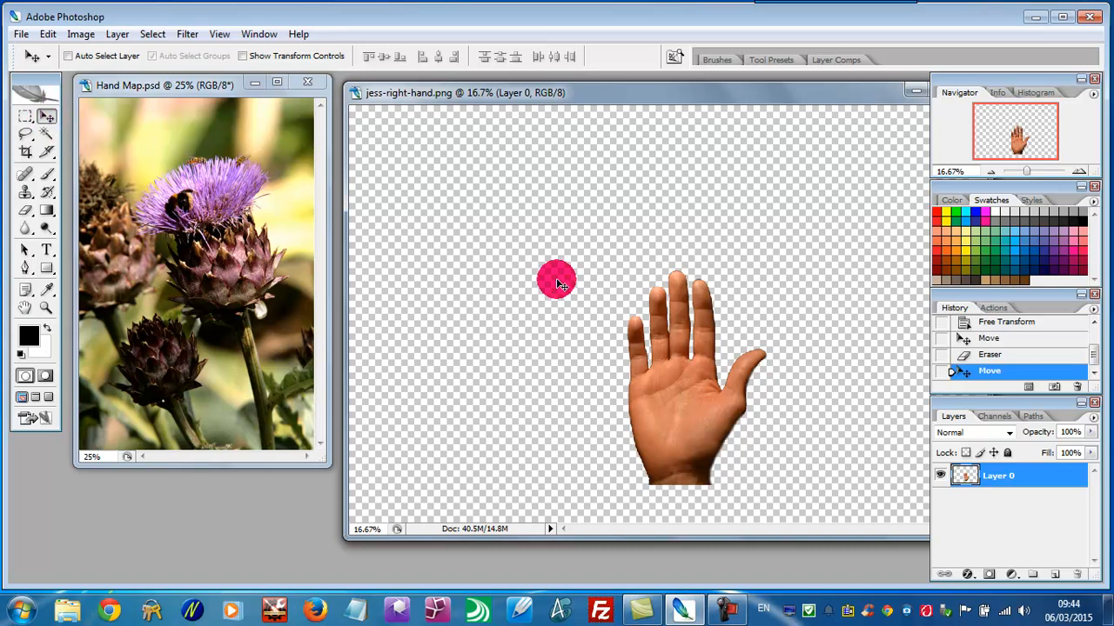
pyautogui.moveTo(696, 391); pyautogui.dragTo(195, 291)
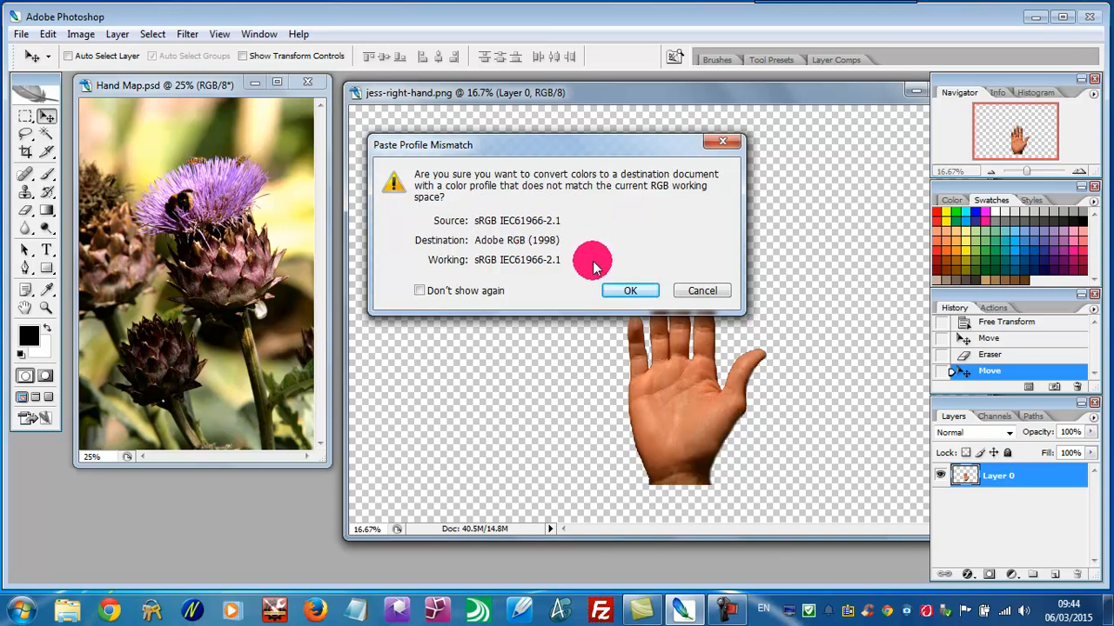
pyautogui.click(622, 287)
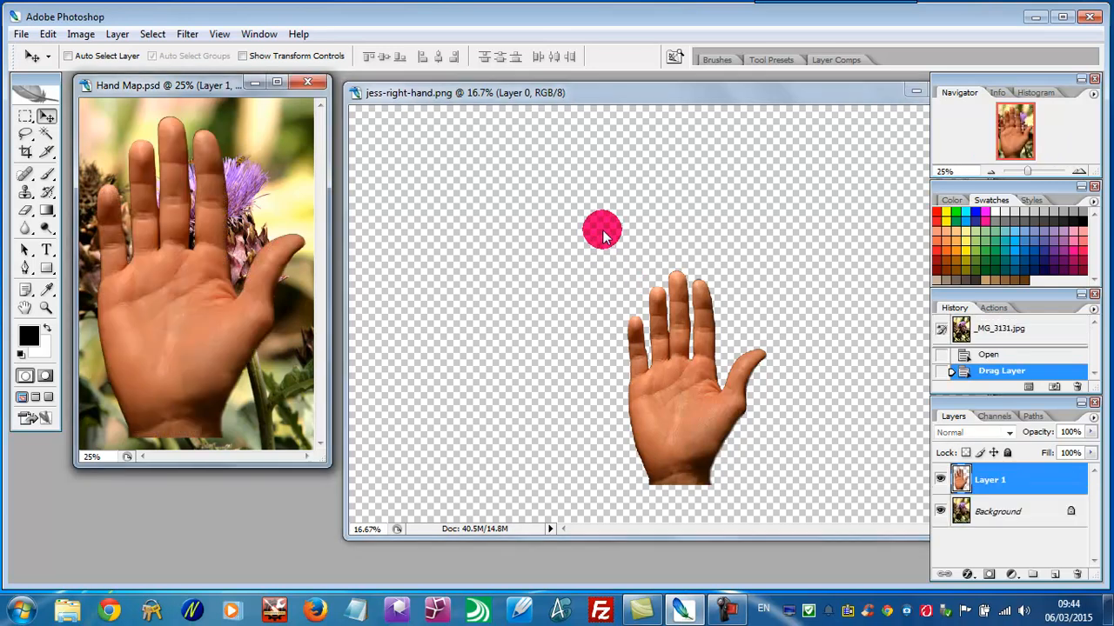
# Minimize jess-right-hand.png, maximize Hand Map.psd and reposition the hand over the flower photo
pyautogui.moveTo(791, 94); pyautogui.dragTo(631, 147)
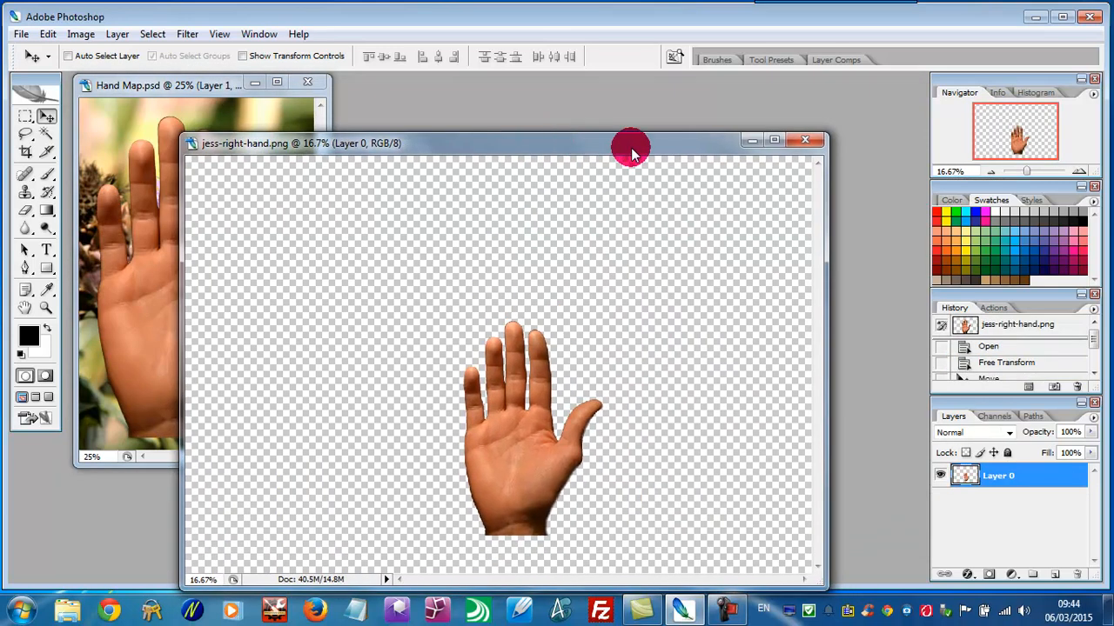
pyautogui.click(751, 140)
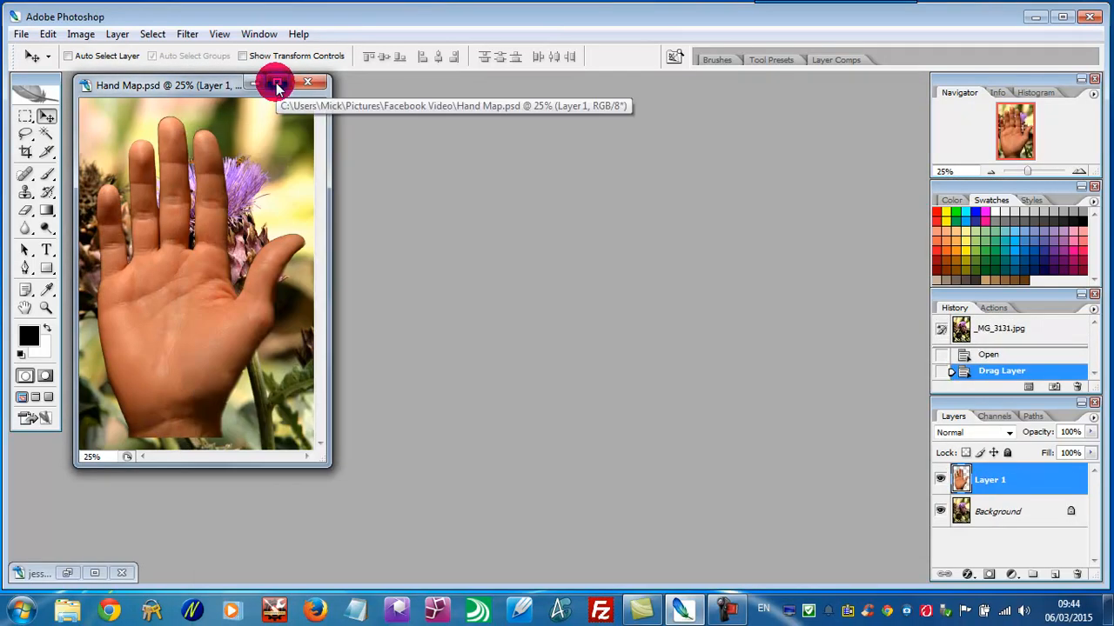
pyautogui.click(279, 84)
pyautogui.moveTo(549, 361); pyautogui.dragTo(591, 365)
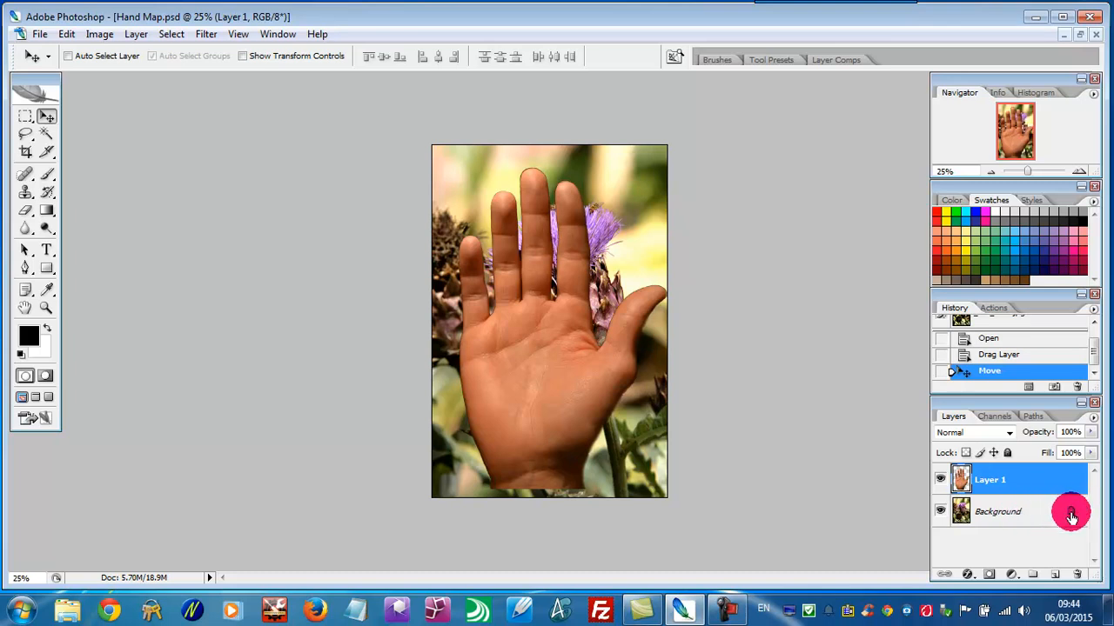
# Convert the locked Background into a regular layer named Layer 0 and duplicate it
pyautogui.moveTo(1069, 515)
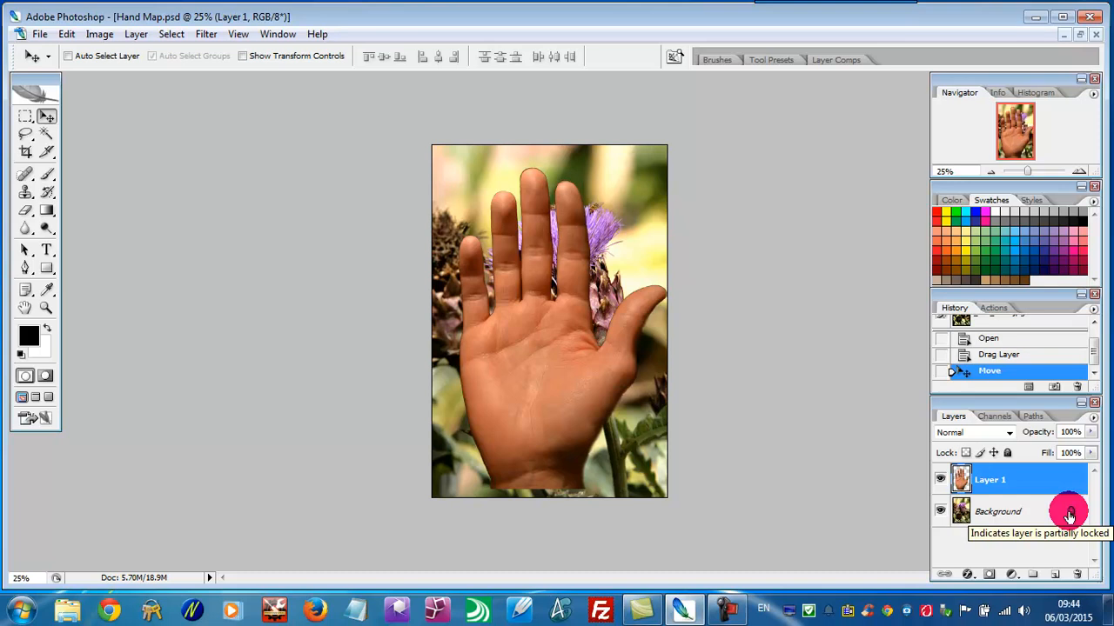
pyautogui.doubleClick(1014, 515)
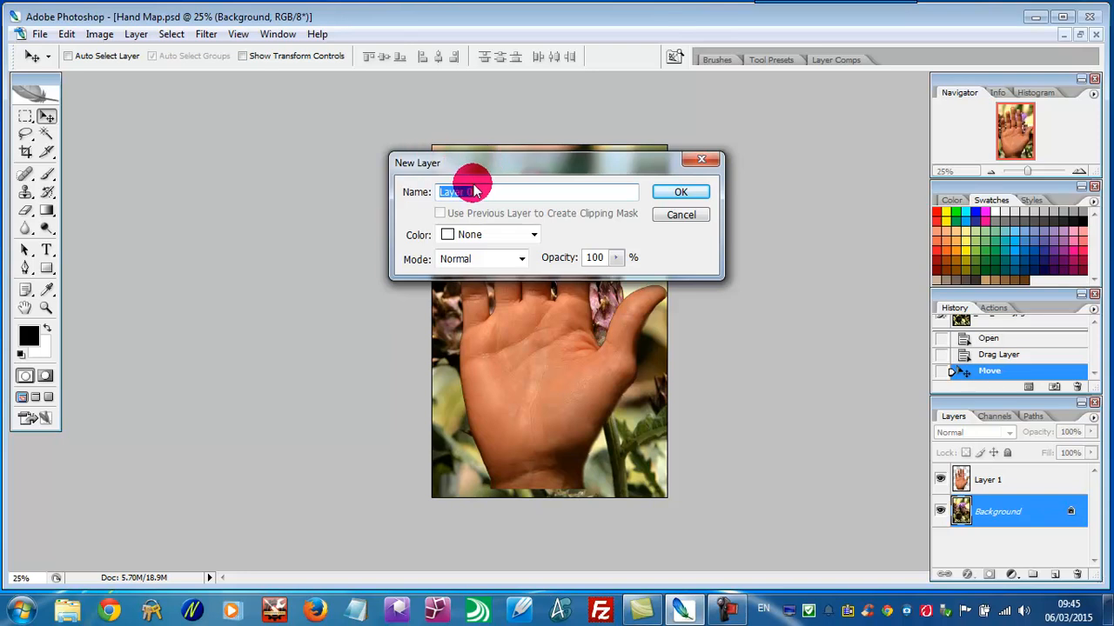
pyautogui.click(666, 193)
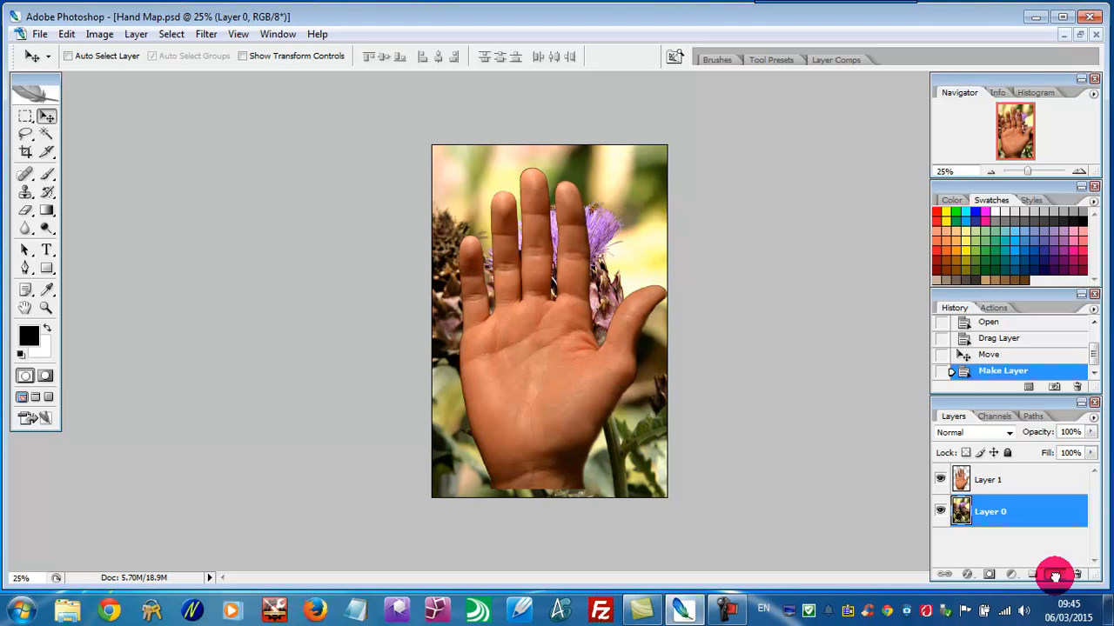
pyautogui.moveTo(1055, 576); pyautogui.dragTo(1055, 580)
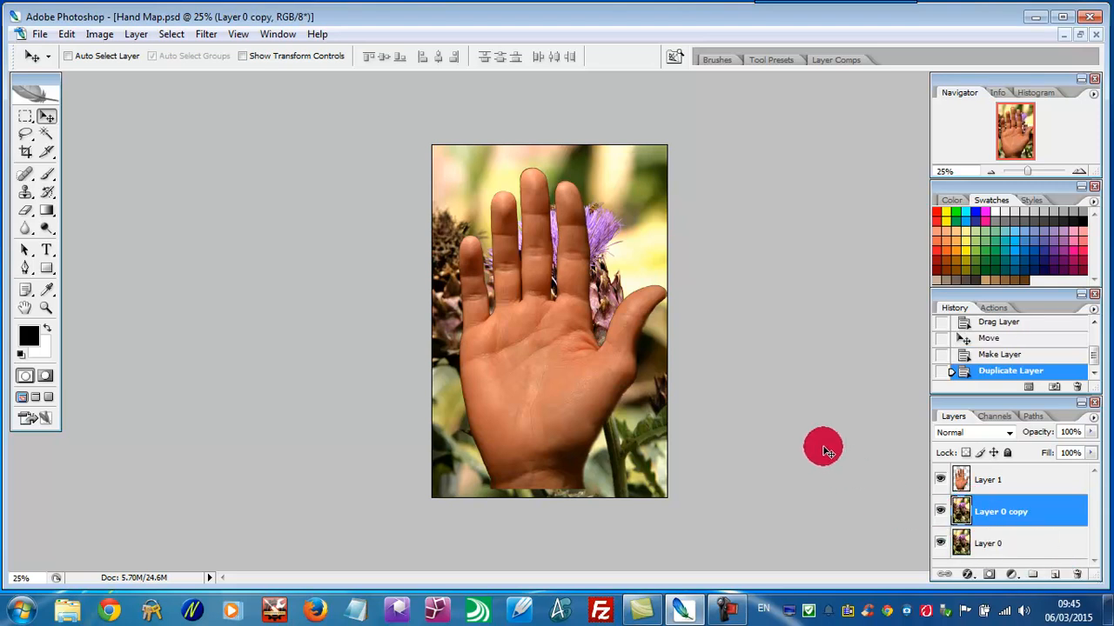
# Move the hand layer between the two flower layers and hide Layer 0 copy
pyautogui.click(1029, 481)
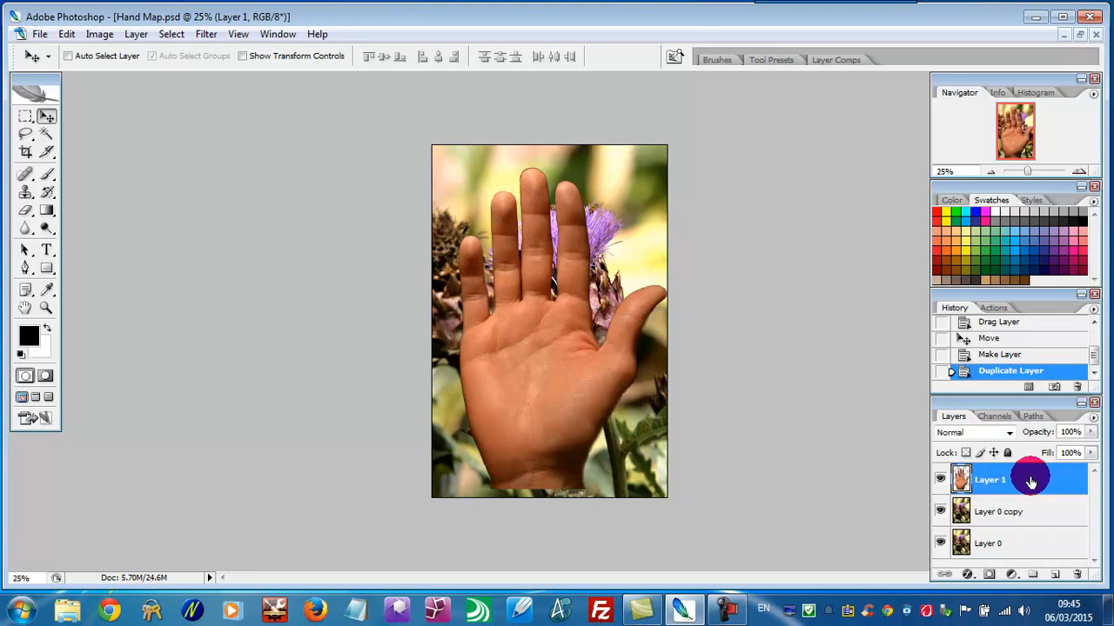
pyautogui.moveTo(1029, 481); pyautogui.dragTo(1034, 527)
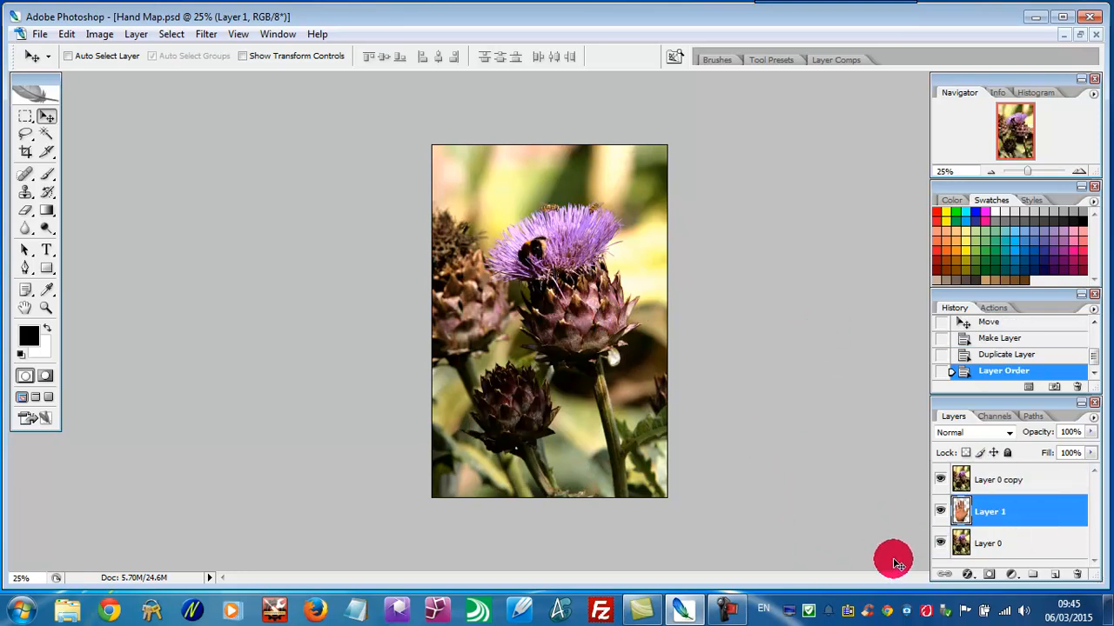
pyautogui.click(940, 481)
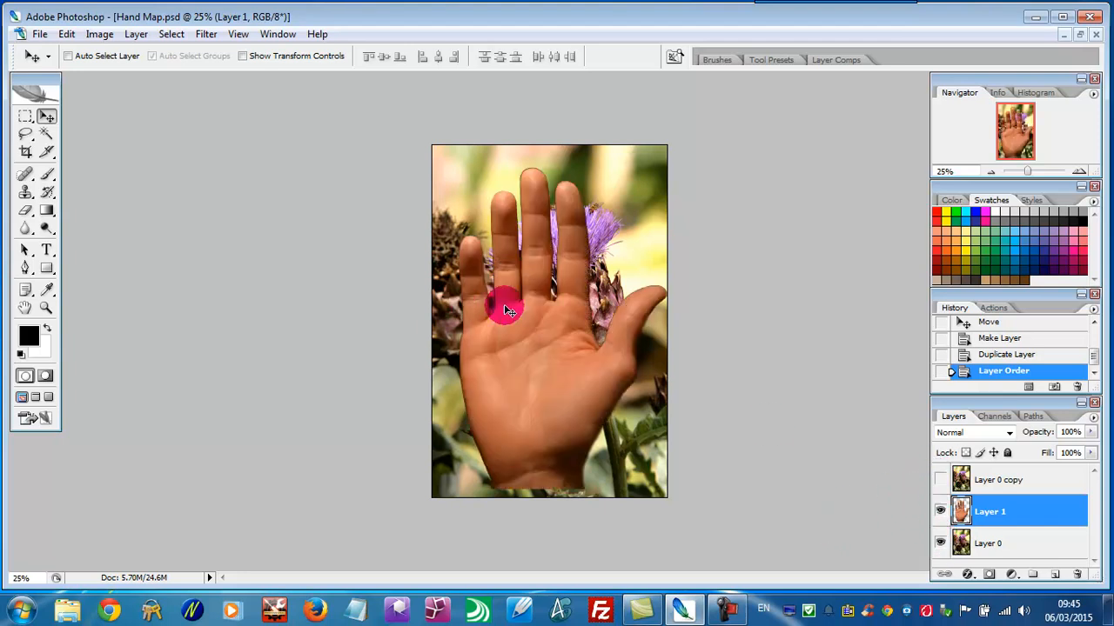
# Check the hand without the flower background and move it down so the wrist meets the canvas's lower edge
pyautogui.click(939, 543)
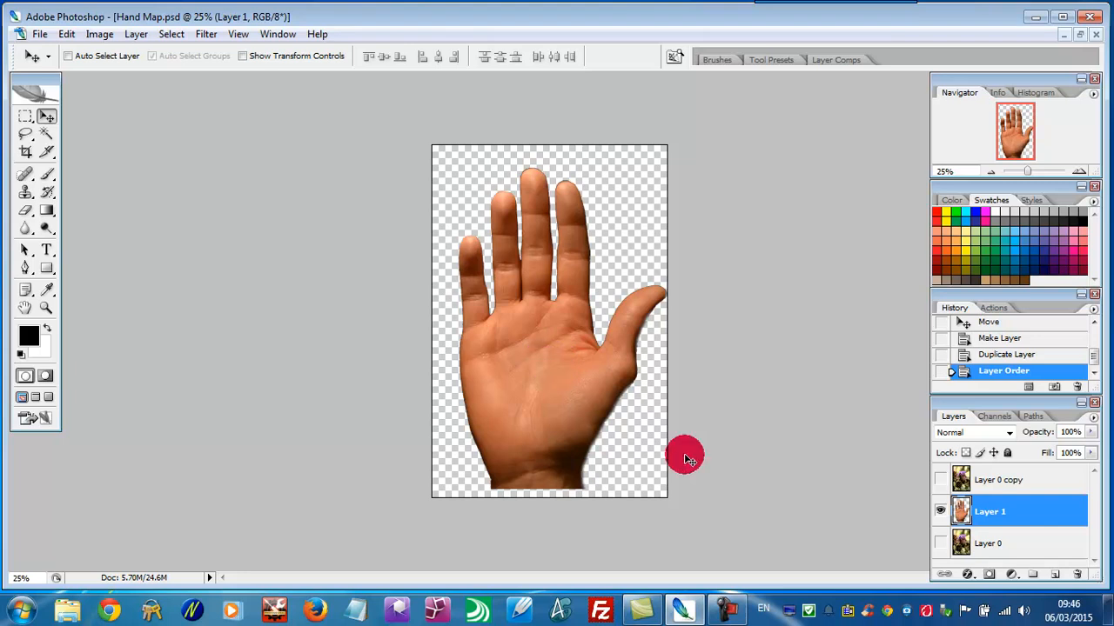
pyautogui.click(939, 543)
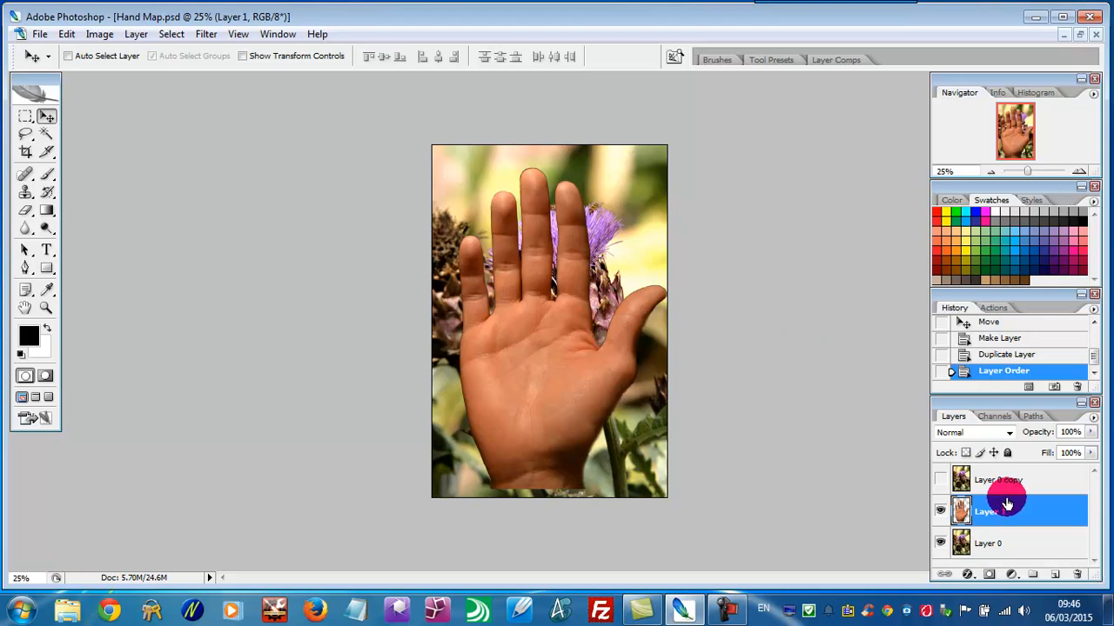
pyautogui.moveTo(982, 511); pyautogui.dragTo(1013, 513)
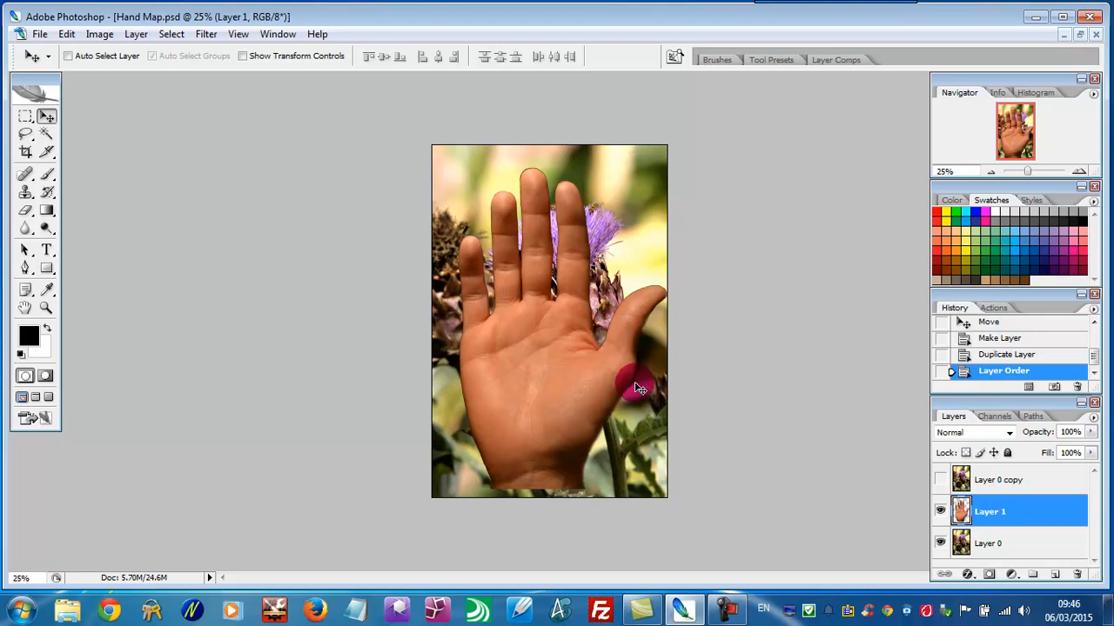
pyautogui.moveTo(550, 352); pyautogui.dragTo(548, 354)
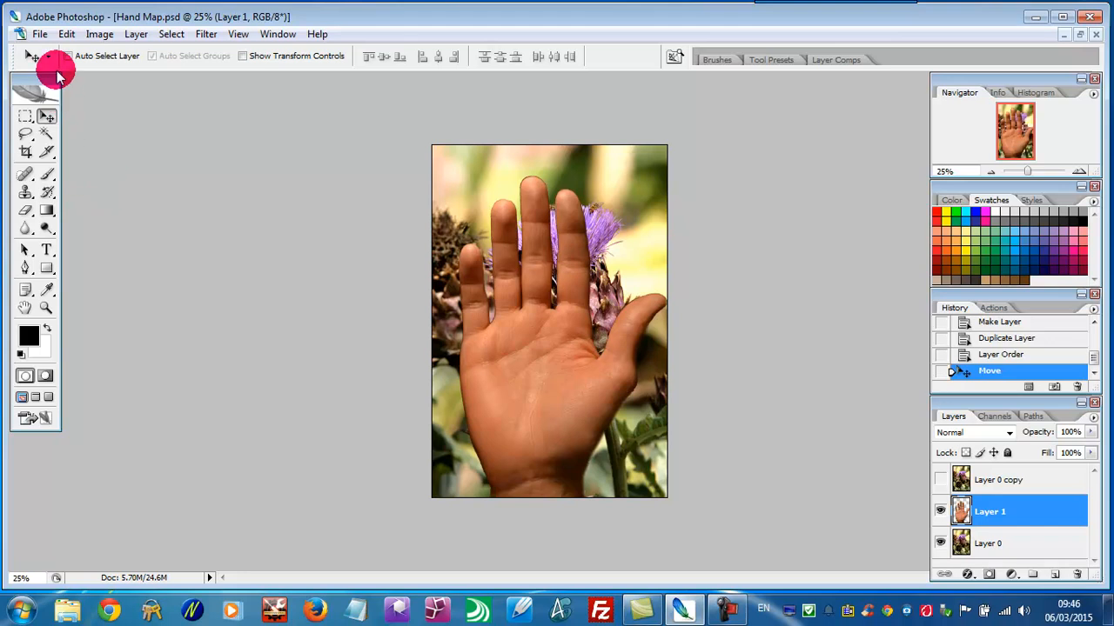
# Scale the hand layer proportionally to 103.8% with Free Transform and nudge it slightly into place
pyautogui.click(67, 34)
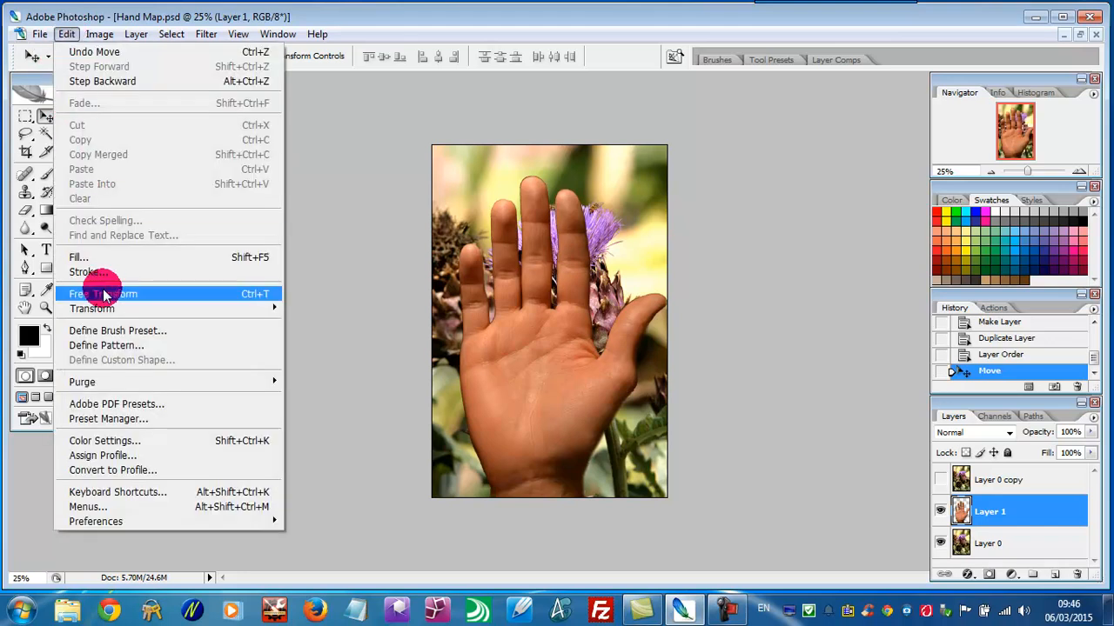
pyautogui.click(366, 218)
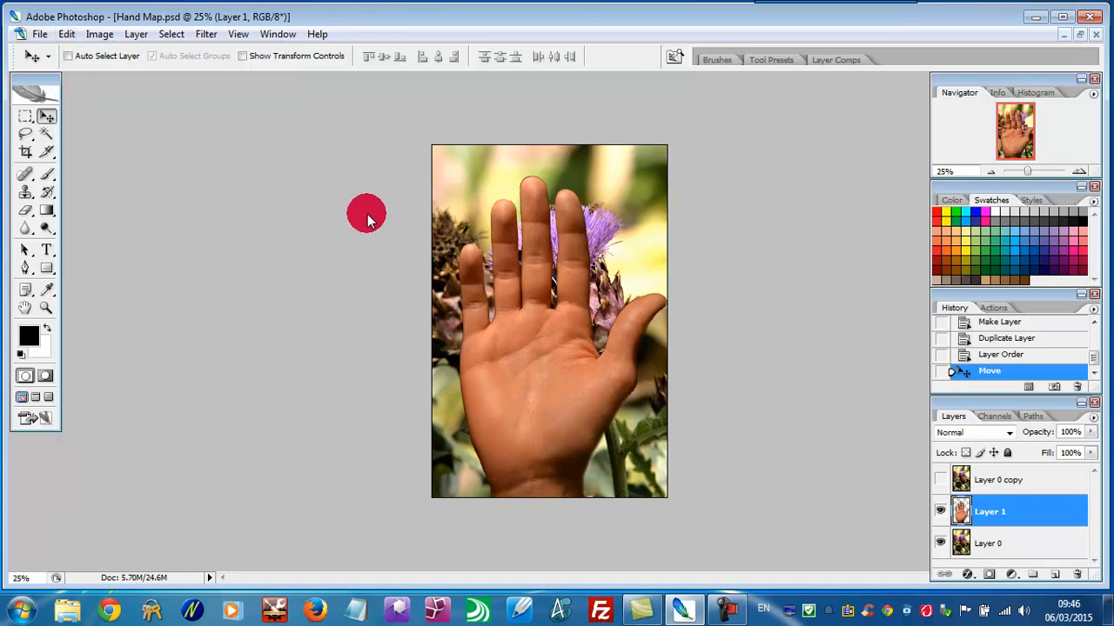
pyautogui.hotkey('ctrl', 't')
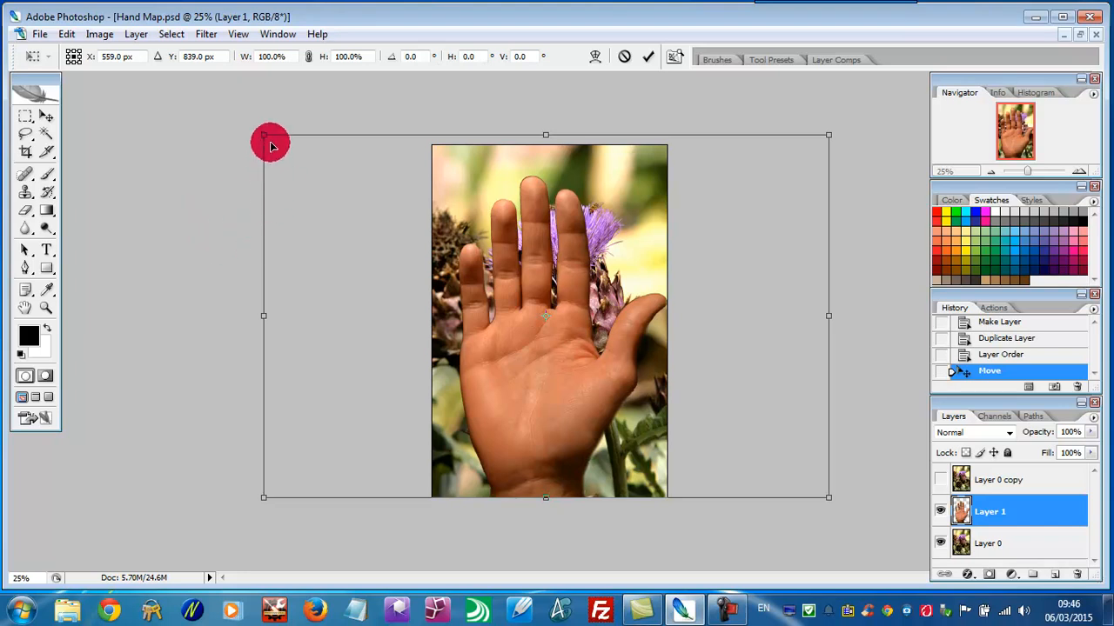
pyautogui.moveTo(260, 132); pyautogui.dragTo(242, 113)
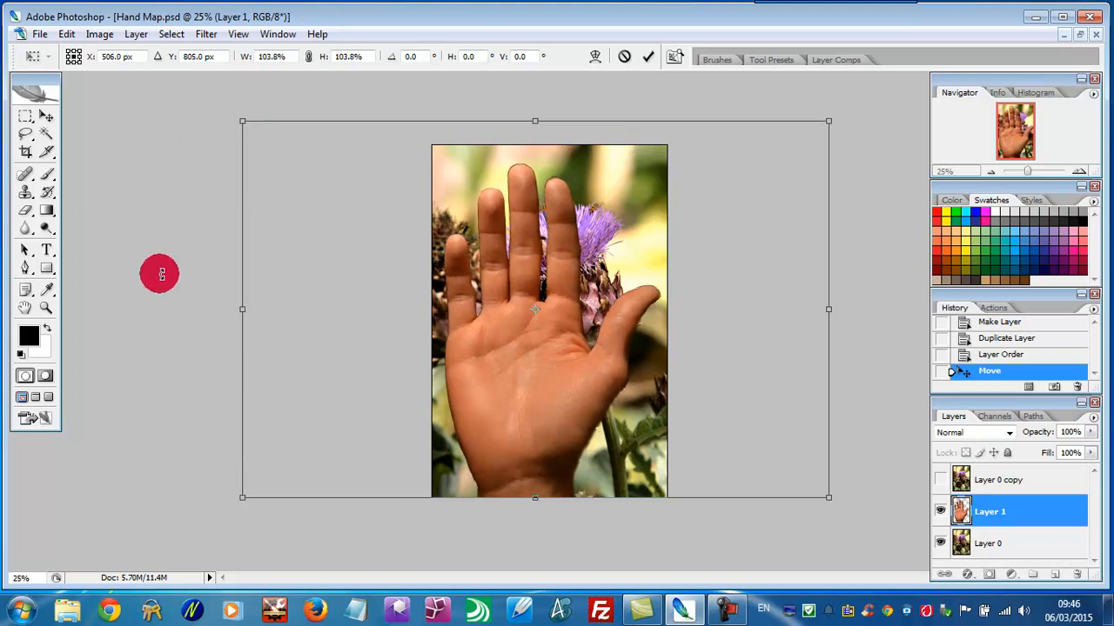
pyautogui.press('Return')
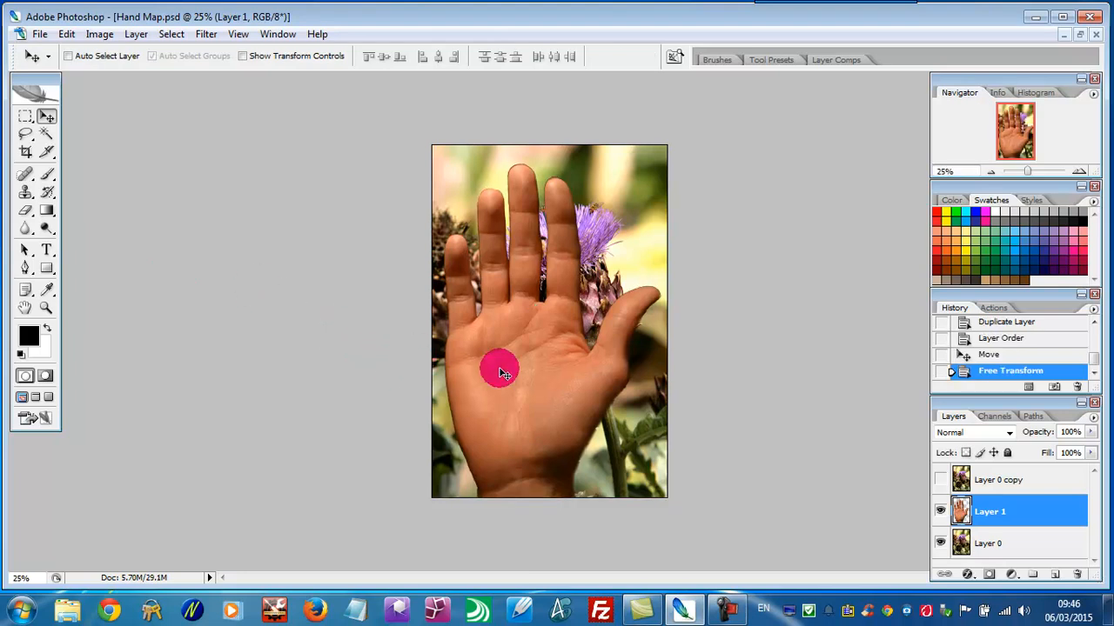
pyautogui.moveTo(510, 374); pyautogui.dragTo(505, 369)
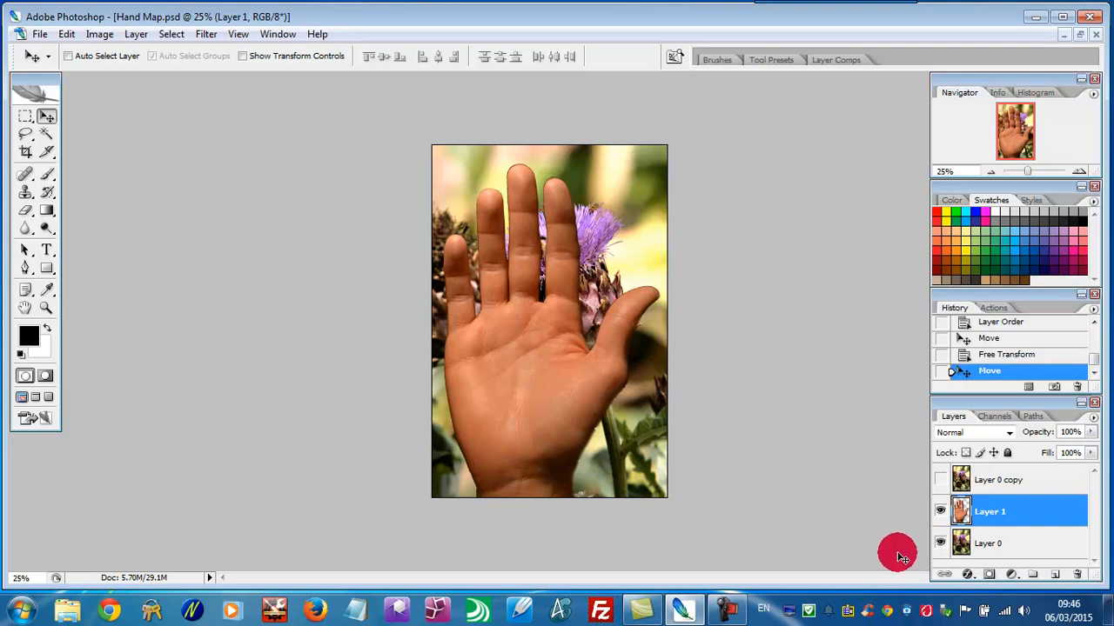
# Hide Layer 0 and desaturate the hand on Layer 1
pyautogui.click(941, 545)
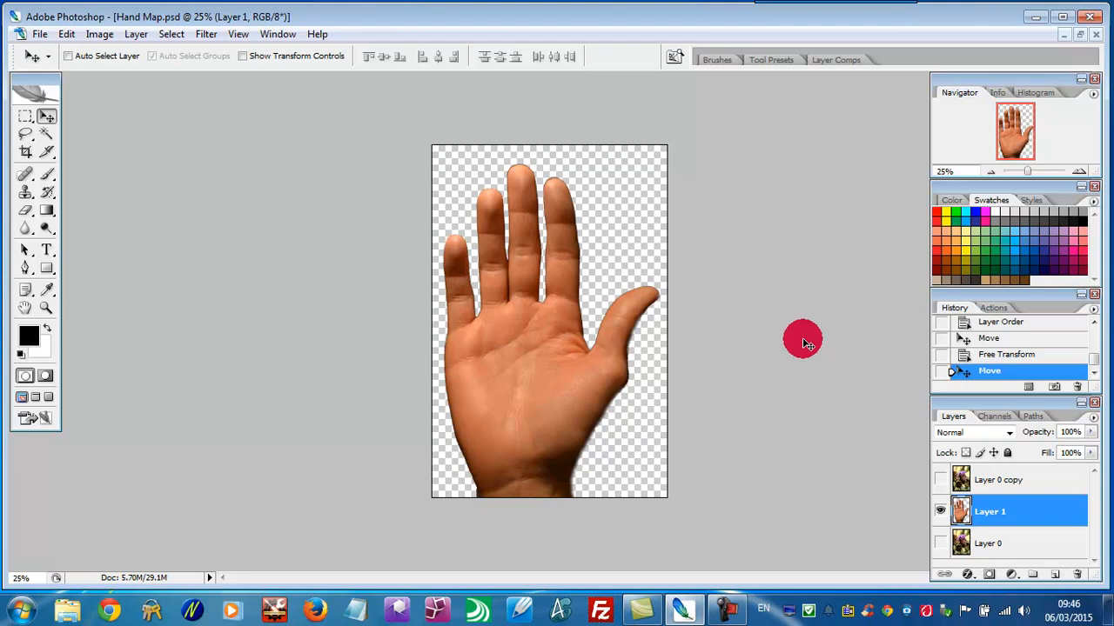
pyautogui.click(96, 35)
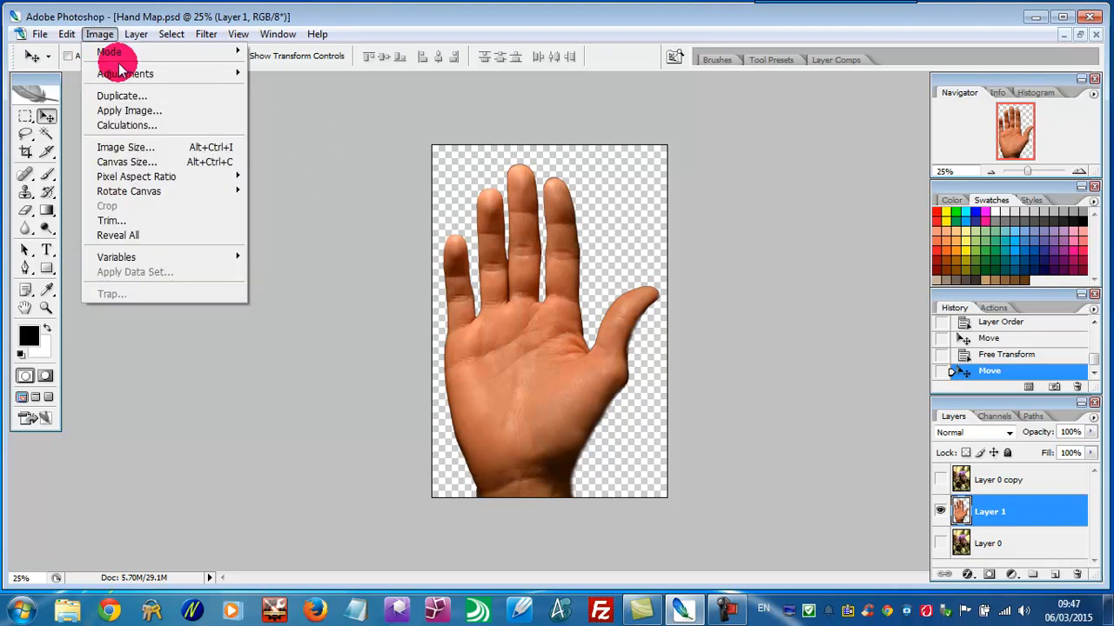
pyautogui.moveTo(121, 70)
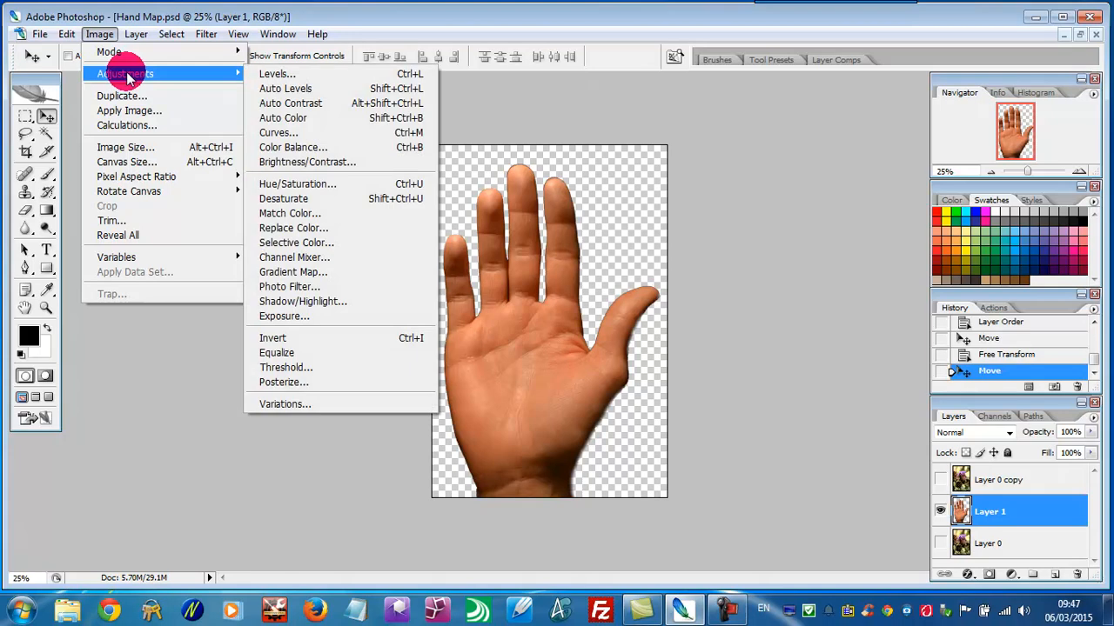
pyautogui.click(275, 198)
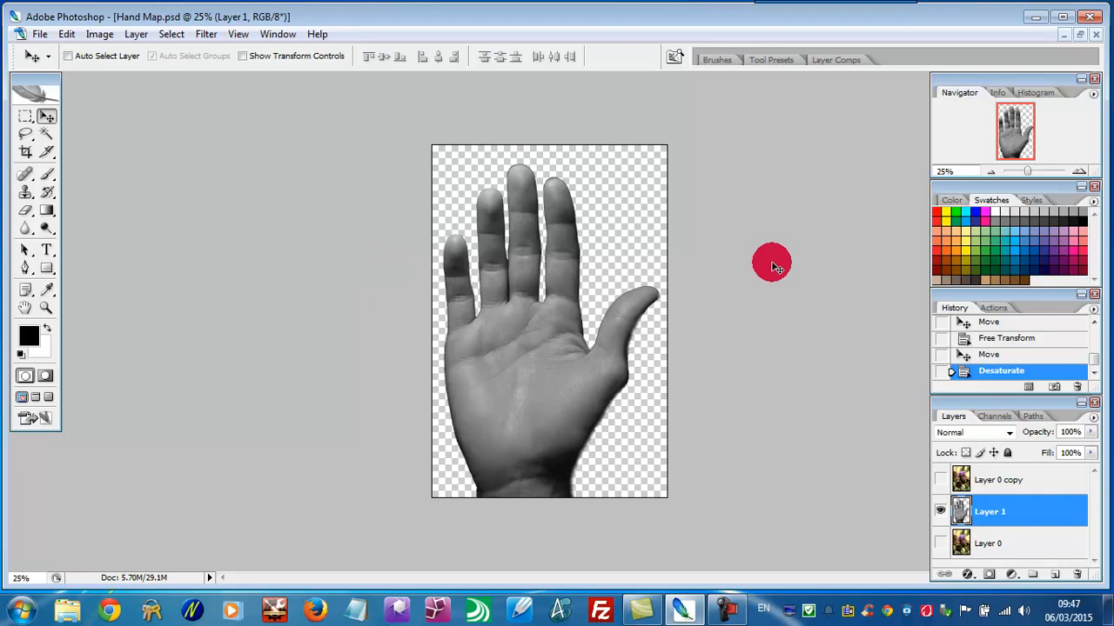
# Apply a Levels adjustment to the hand on Layer 1 with input levels 39, 1.00 and 158
pyautogui.click(101, 35)
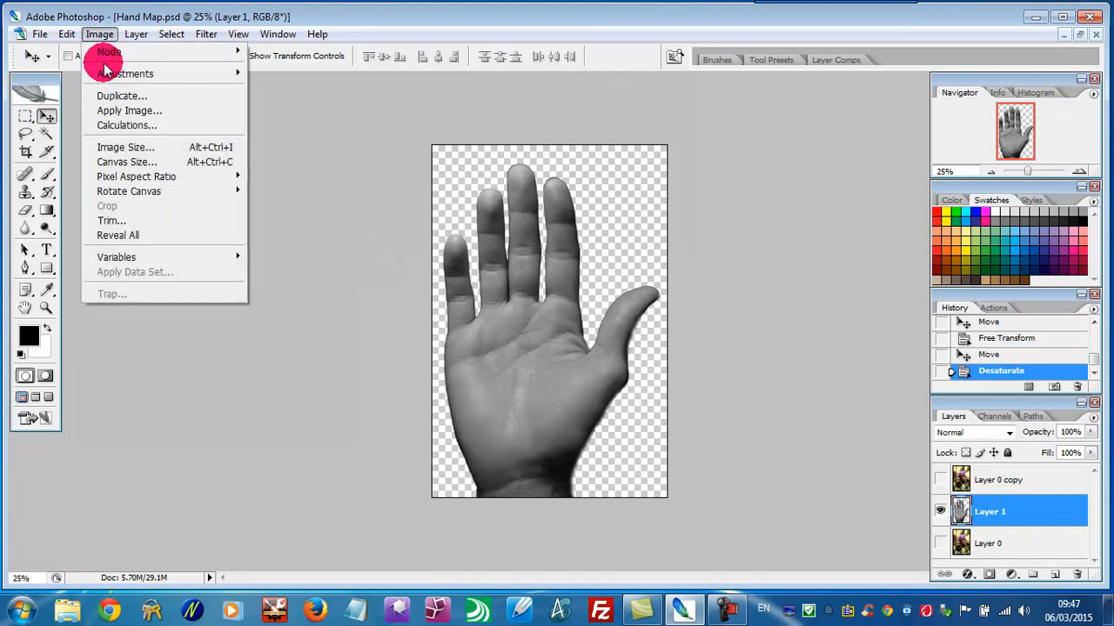
pyautogui.moveTo(114, 73)
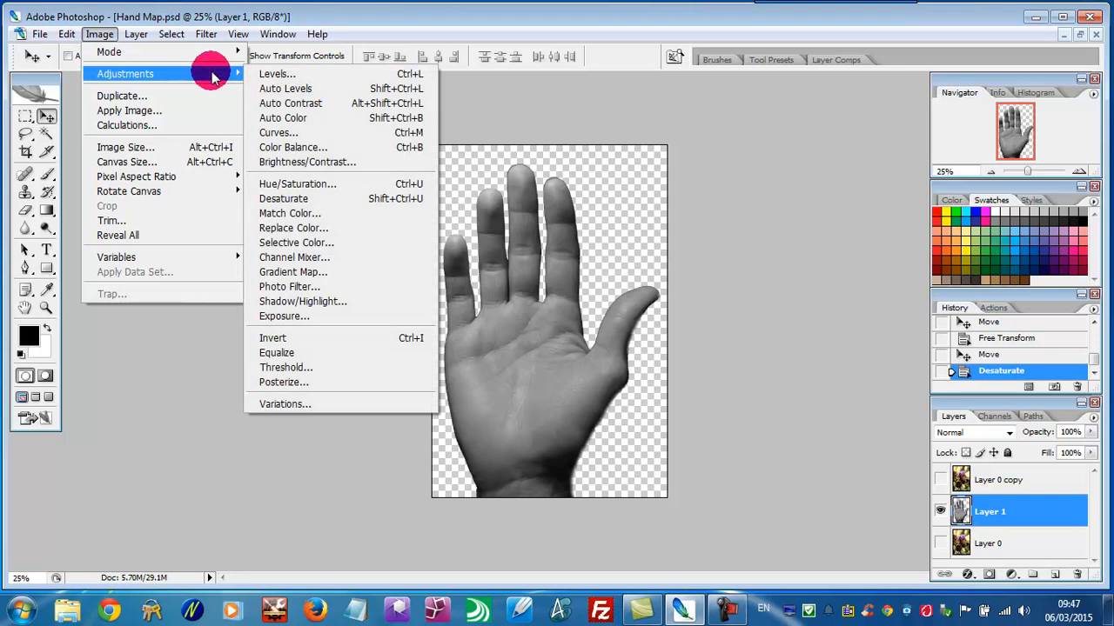
pyautogui.click(270, 74)
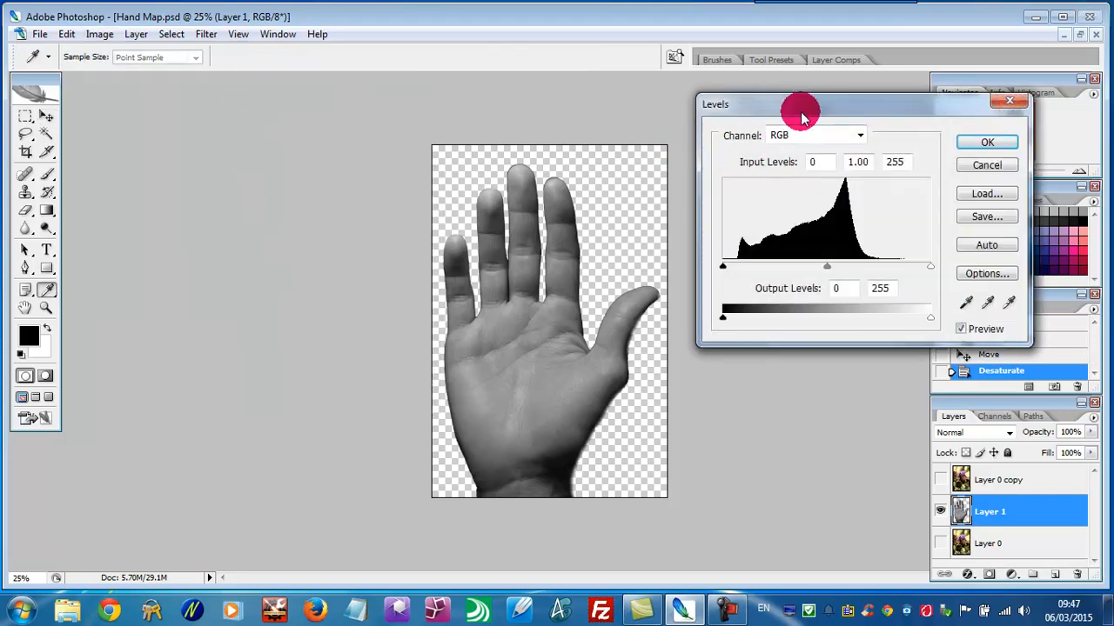
pyautogui.moveTo(808, 107); pyautogui.dragTo(802, 160)
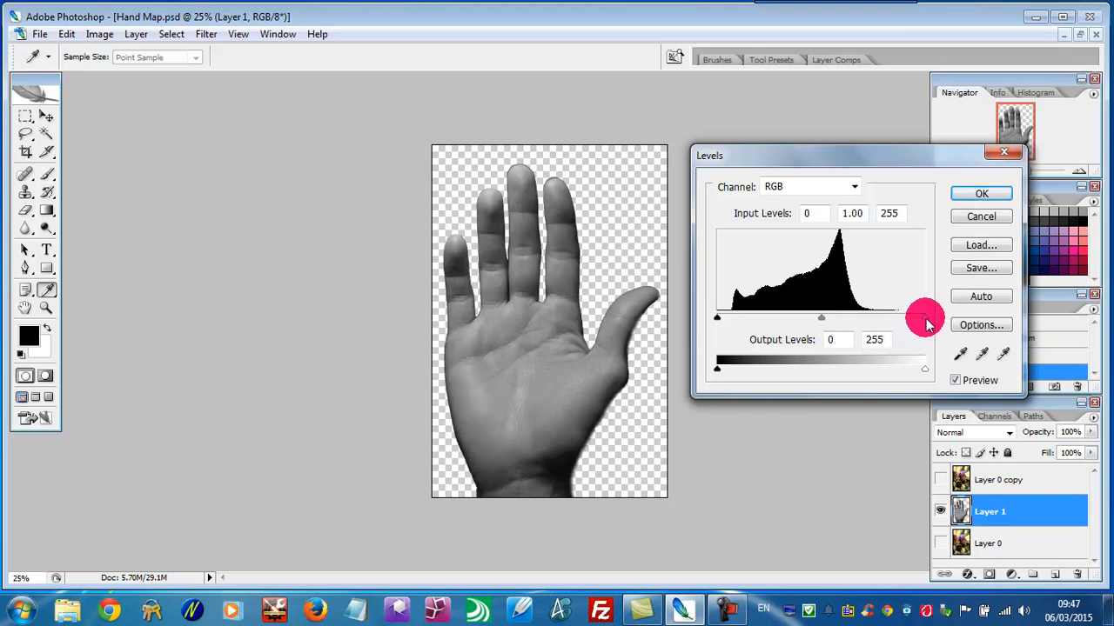
pyautogui.moveTo(927, 323); pyautogui.dragTo(848, 323)
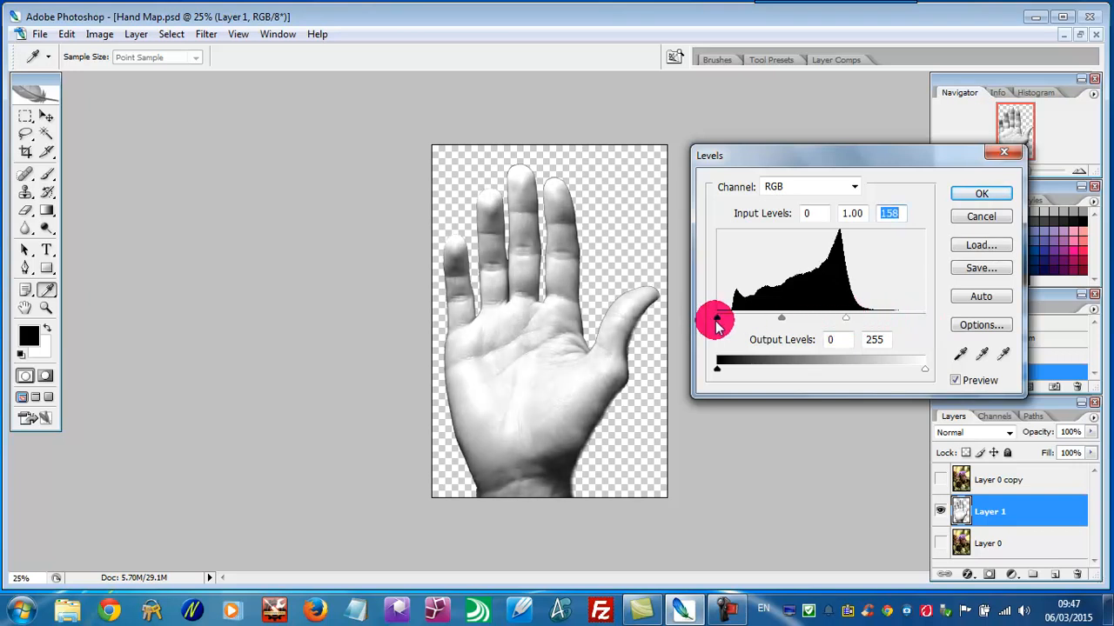
pyautogui.moveTo(722, 320); pyautogui.dragTo(752, 322)
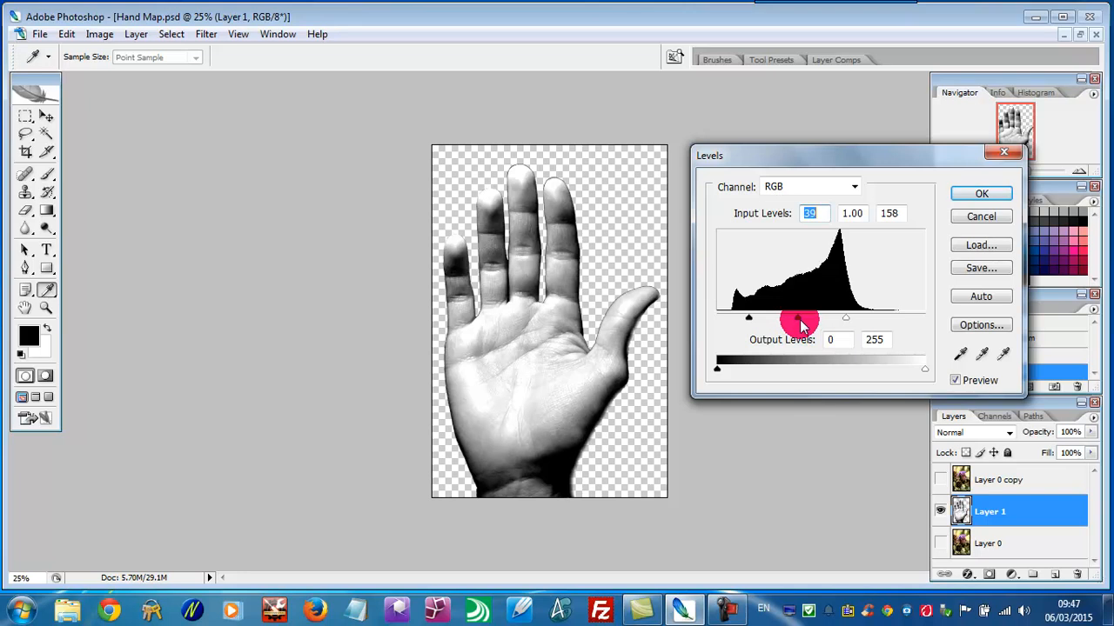
pyautogui.moveTo(803, 324); pyautogui.dragTo(805, 323)
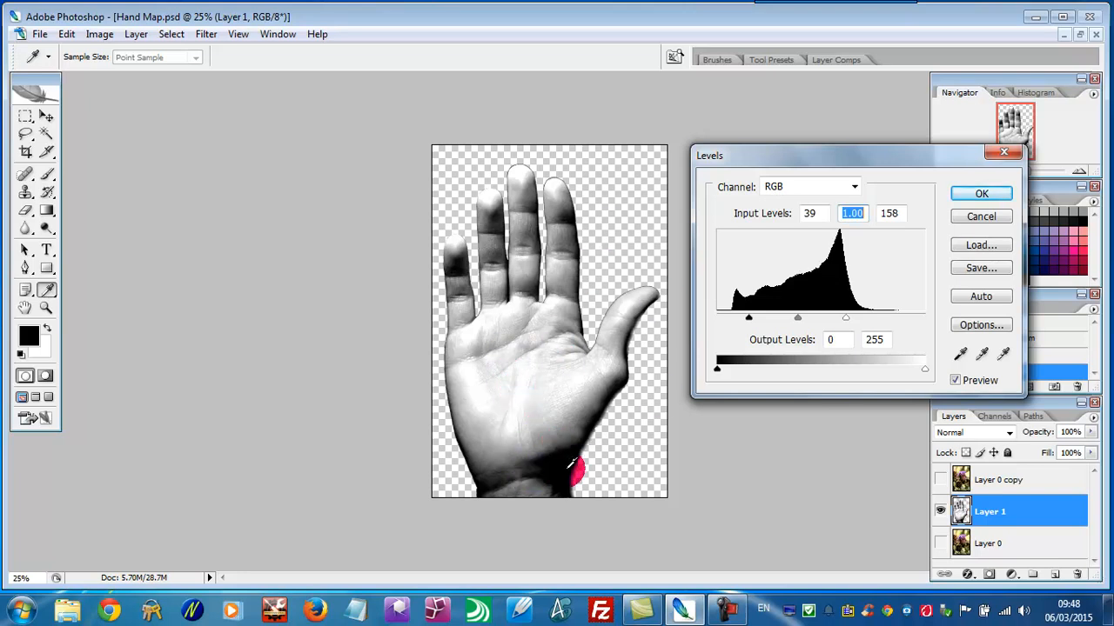
pyautogui.click(970, 194)
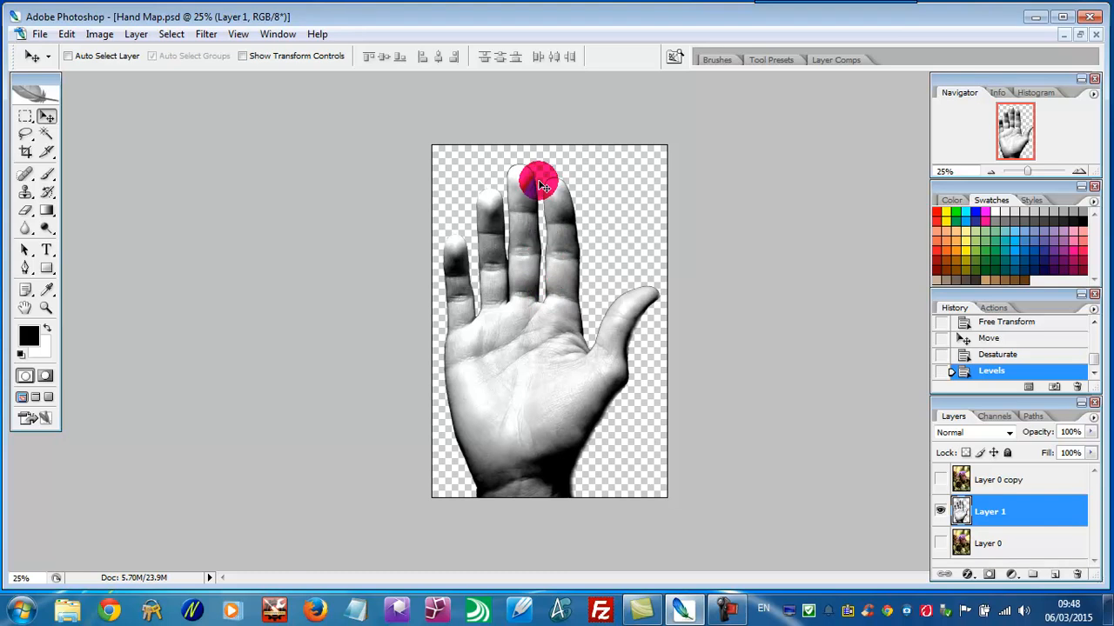
# Apply a Gaussian Blur with a radius of 2.0 pixels to the hand on Layer 1
pyautogui.click(205, 34)
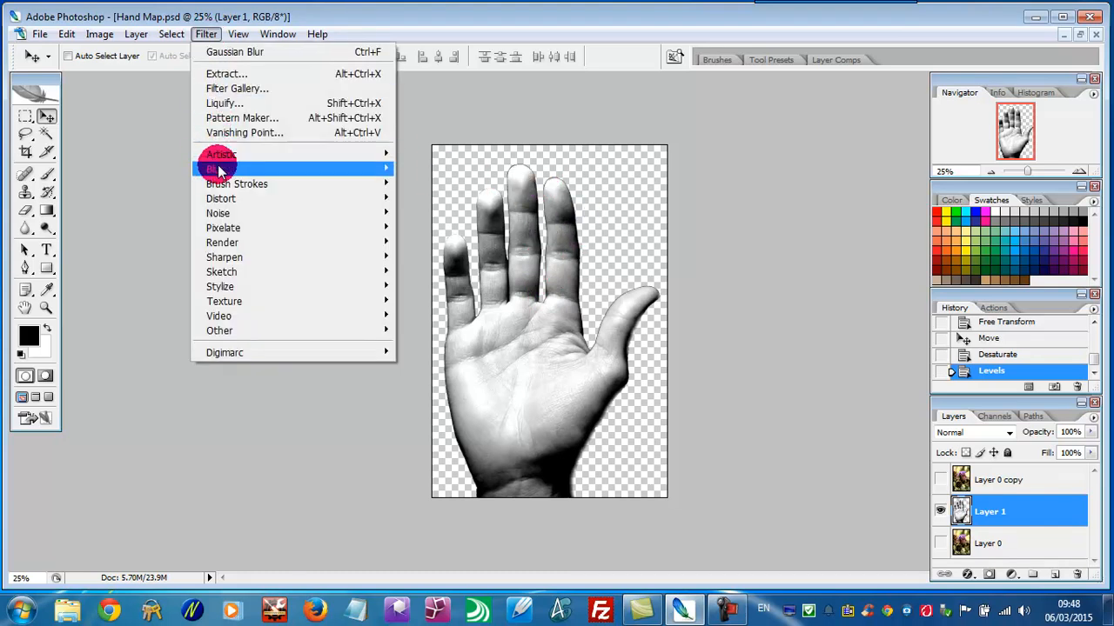
pyautogui.moveTo(216, 167)
pyautogui.click(437, 228)
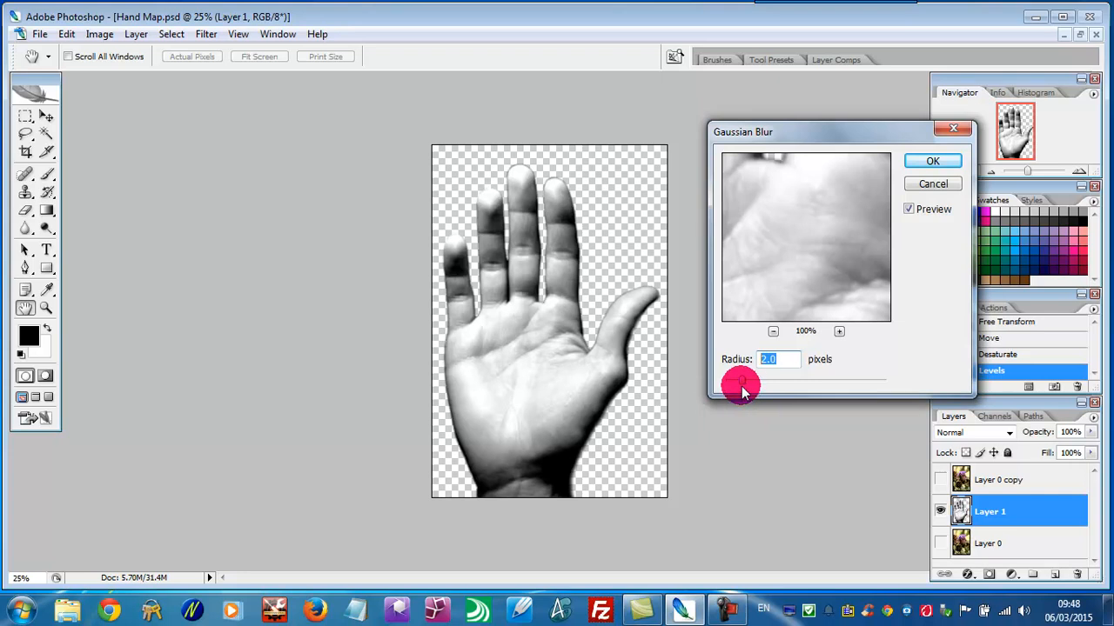
pyautogui.click(931, 164)
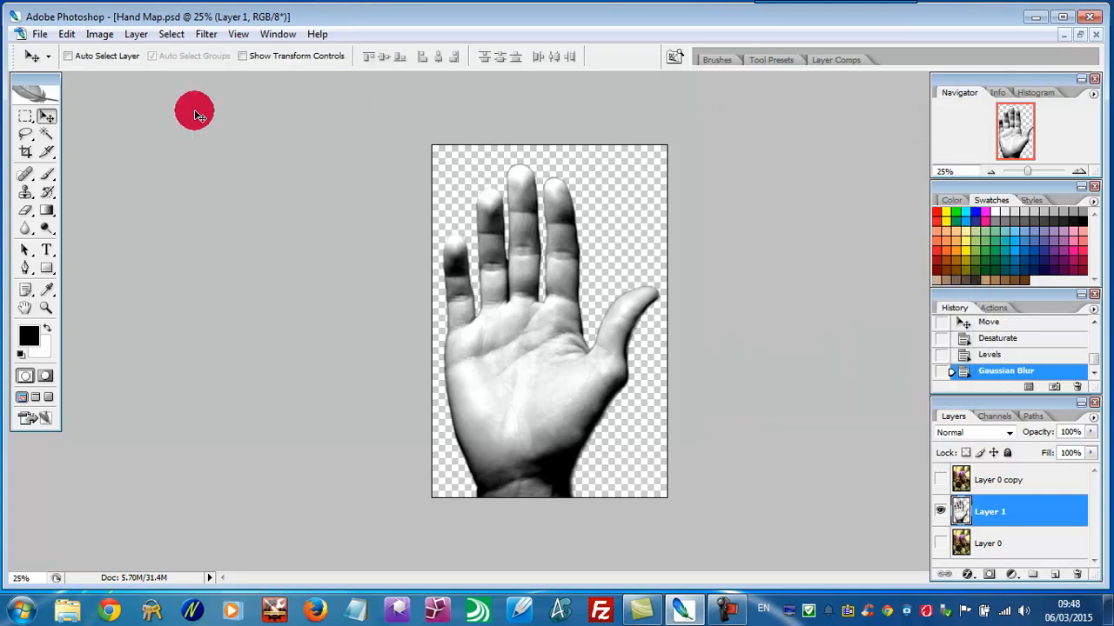
pyautogui.click(207, 37)
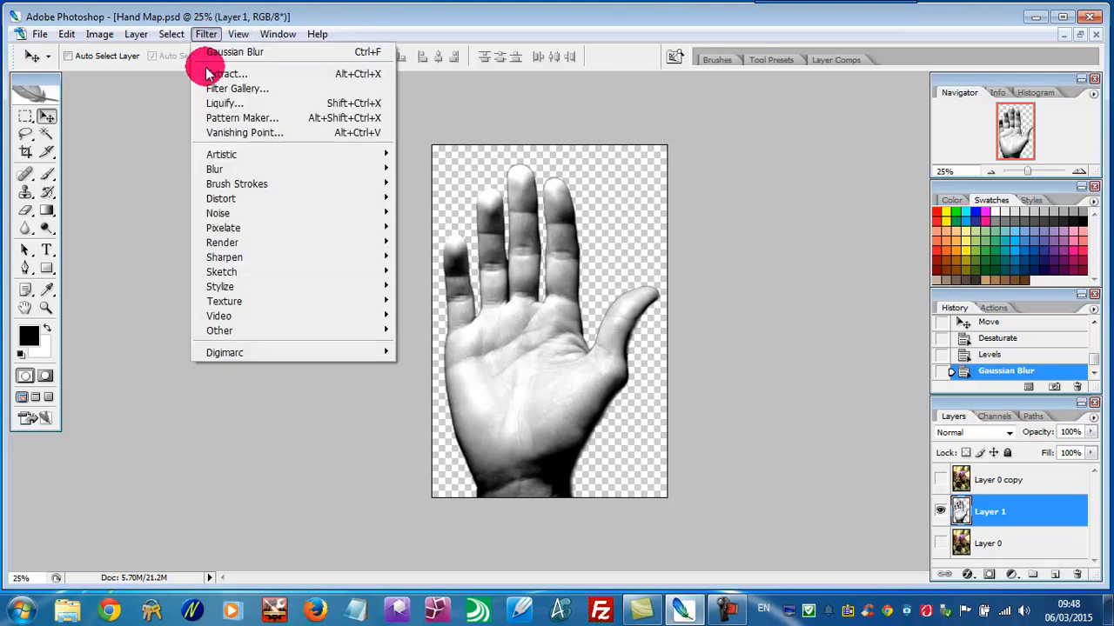
pyautogui.moveTo(223, 199)
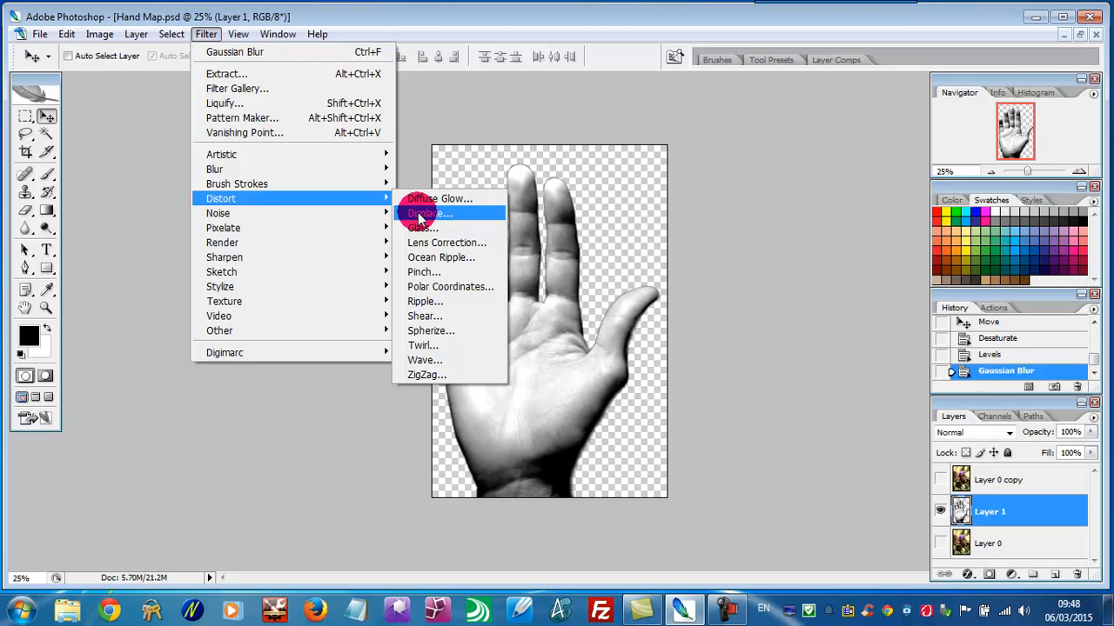
pyautogui.click(822, 185)
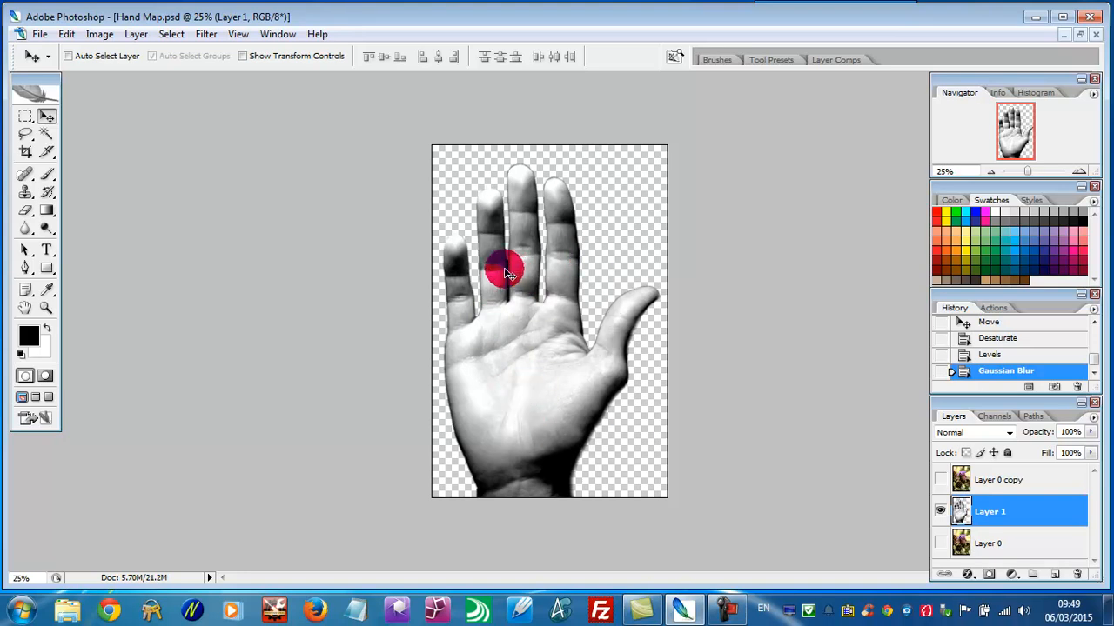
# Begin saving the document under a chosen name and delete the existing Hand Map file from the Facebook Video folder
pyautogui.click(39, 35)
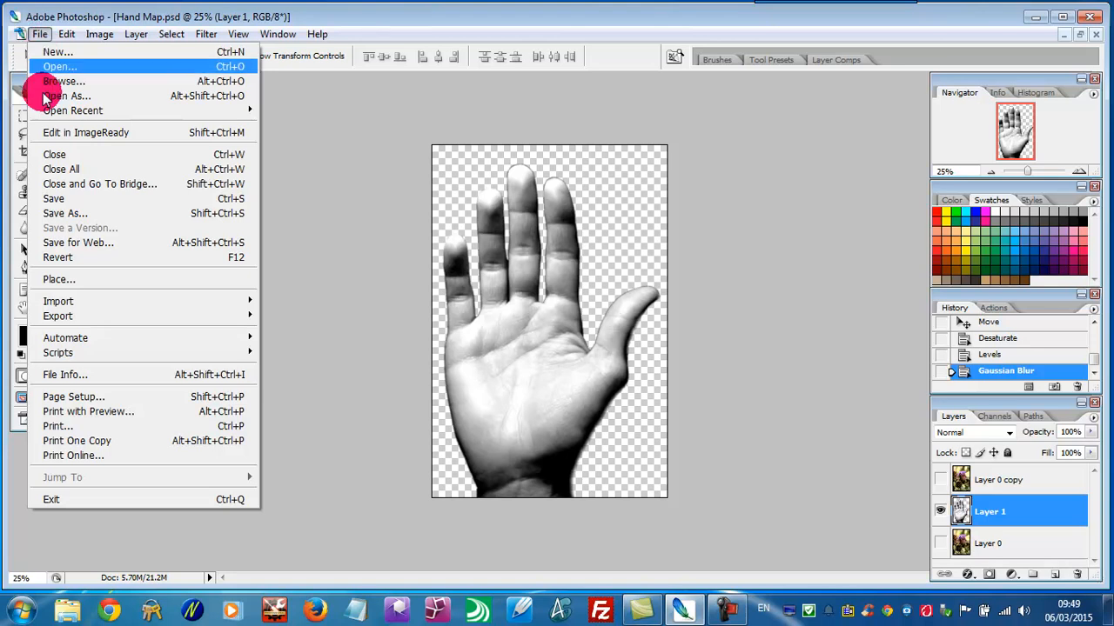
pyautogui.click(56, 215)
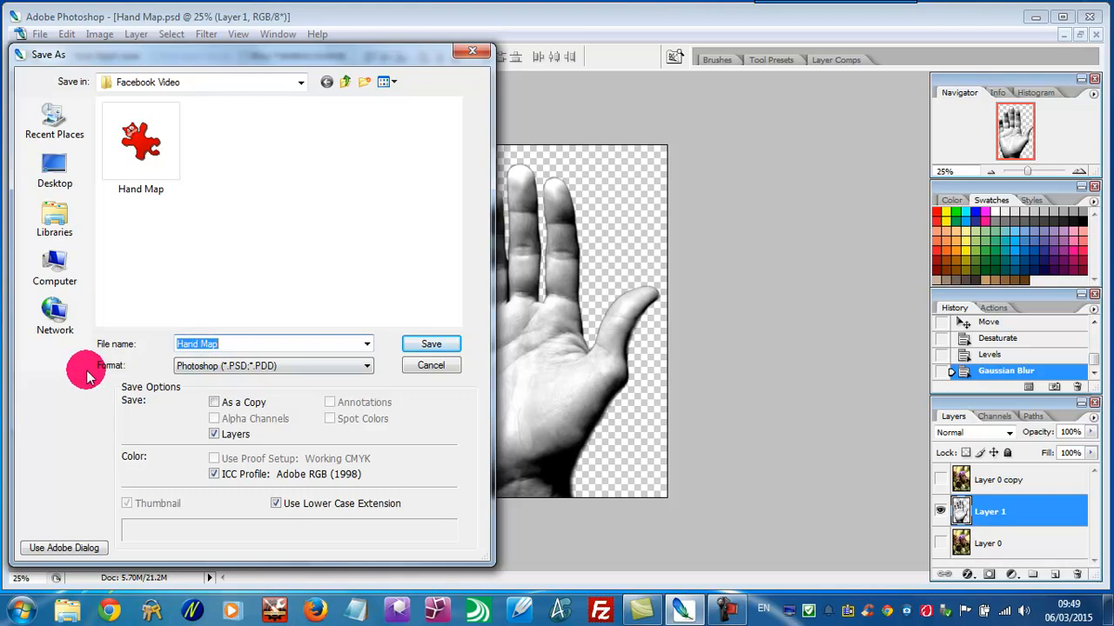
pyautogui.click(143, 144)
pyautogui.rightClick(139, 139)
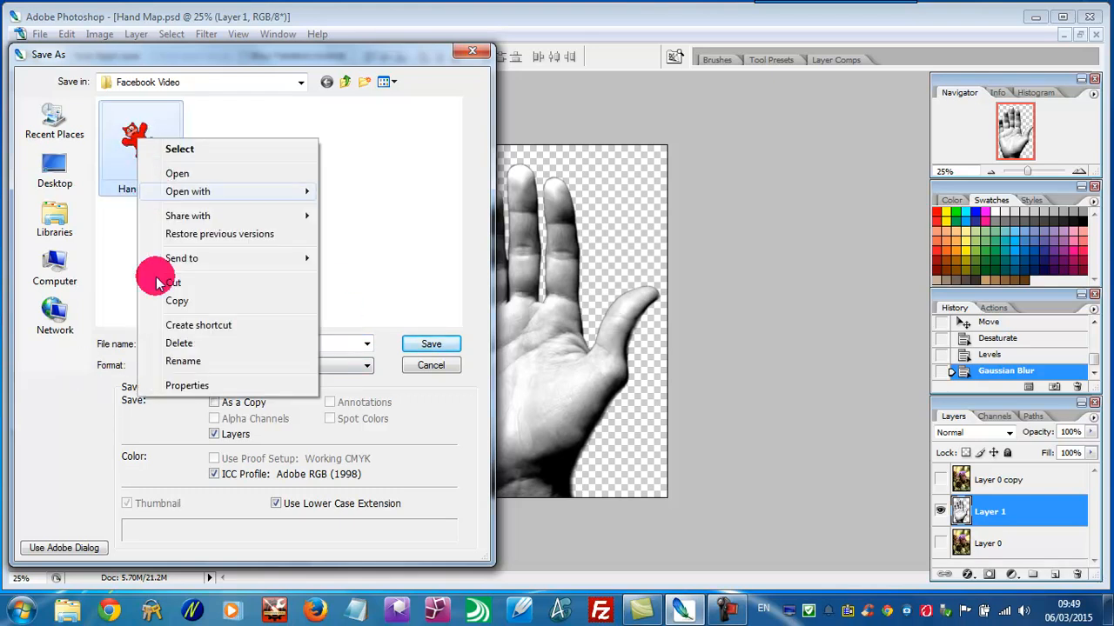
pyautogui.click(174, 342)
pyautogui.click(609, 369)
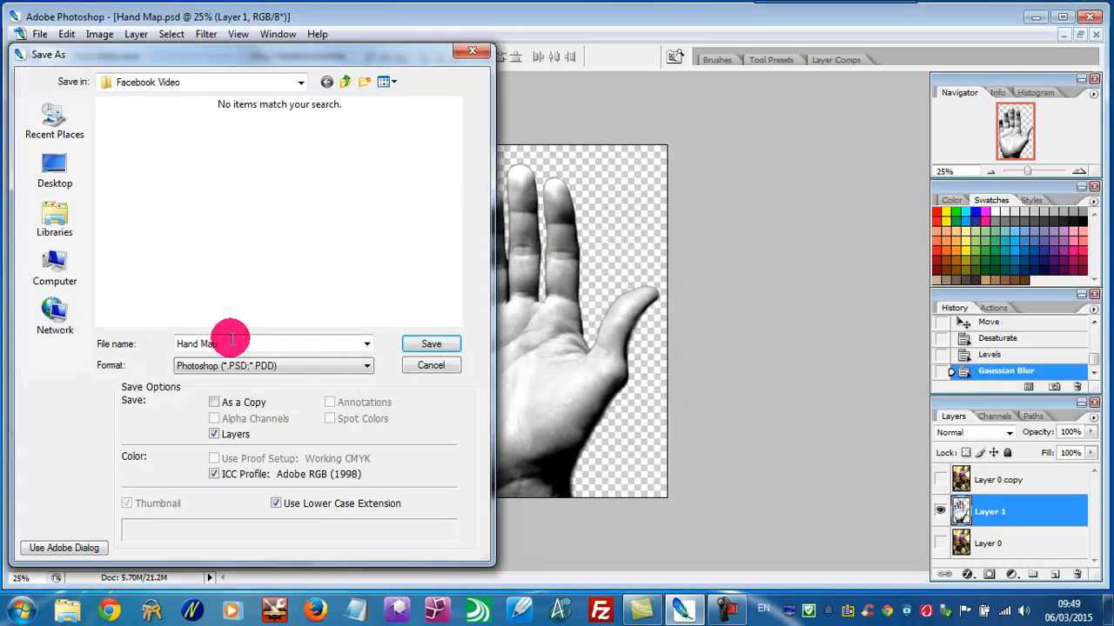
# Save the document as Hand Map in Photoshop format, allowing replacement and keeping Maximize compatibility on
pyautogui.click(426, 345)
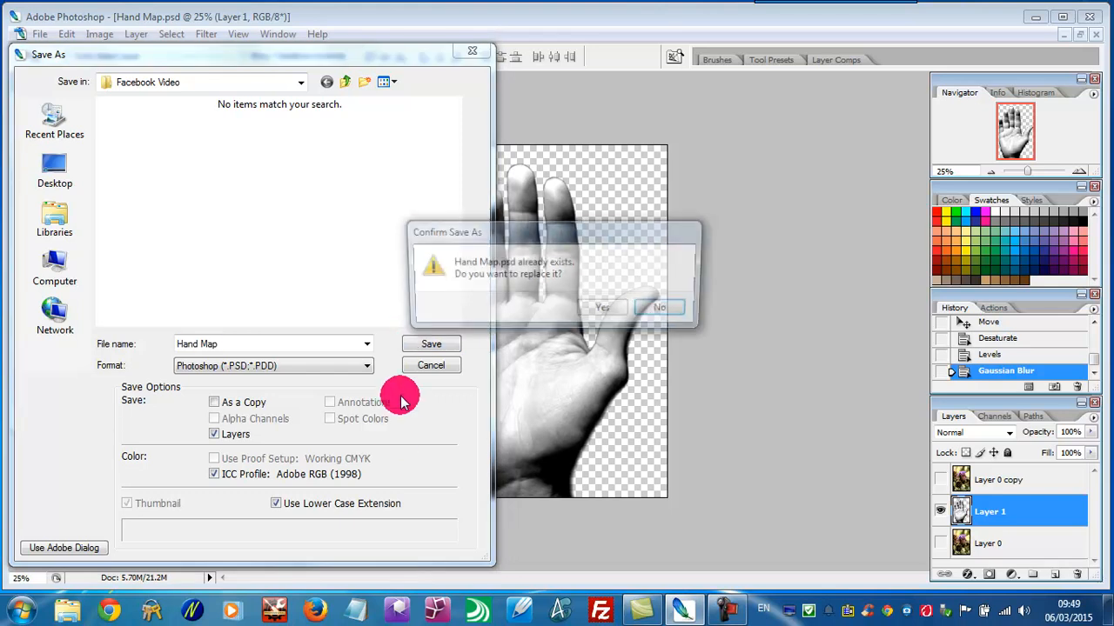
pyautogui.click(605, 311)
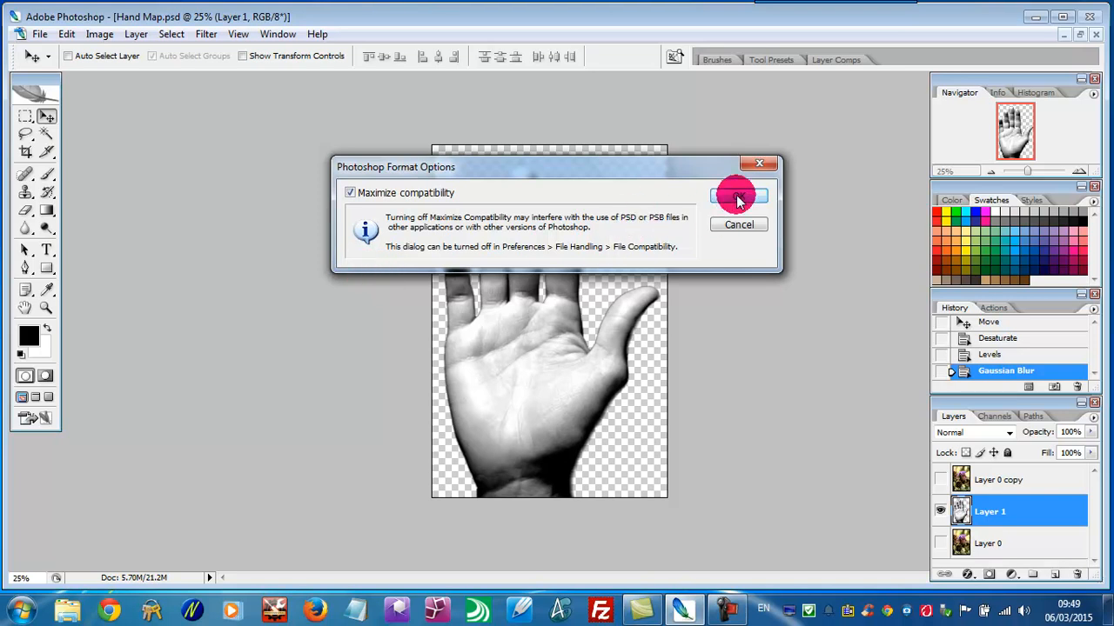
pyautogui.click(737, 199)
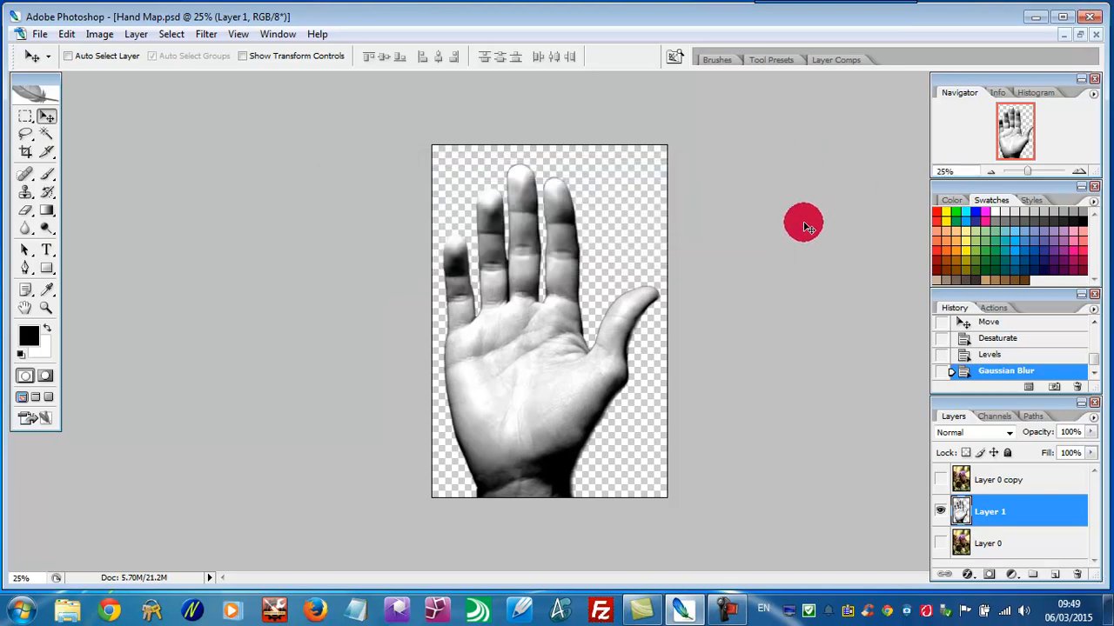
# Step back through the history to undo the Gaussian Blur and Levels changes on the hand
pyautogui.click(73, 35)
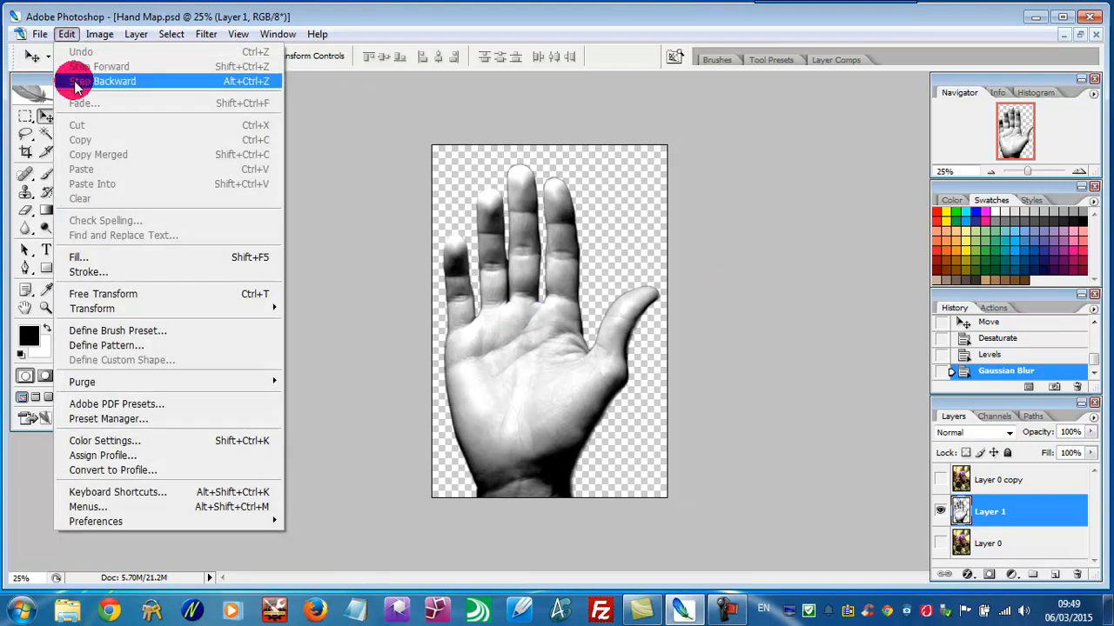
pyautogui.click(104, 81)
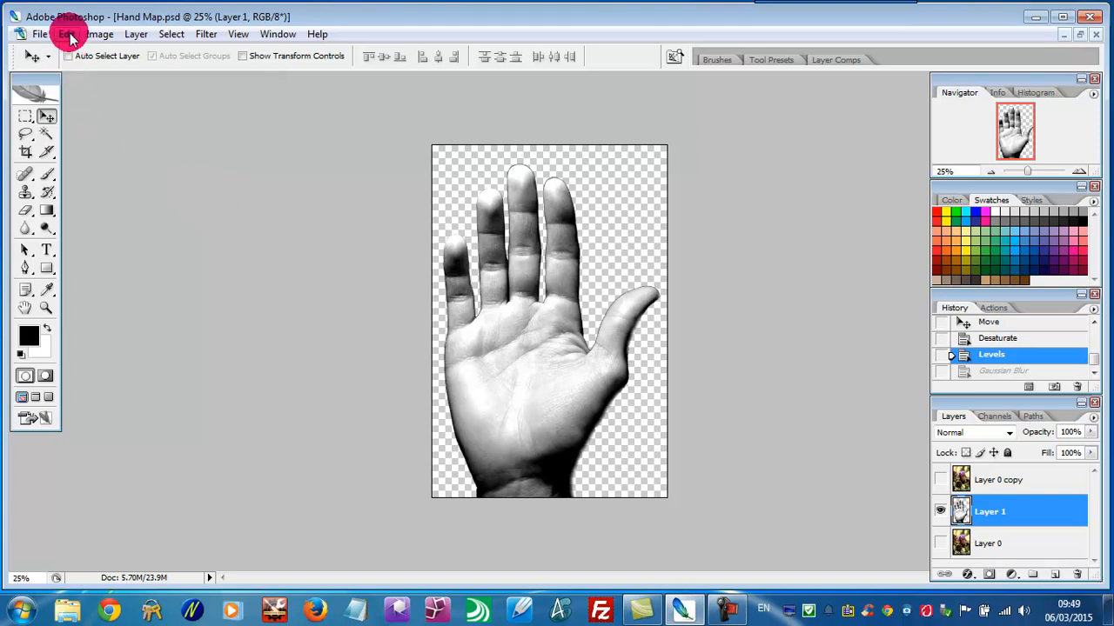
pyautogui.click(70, 35)
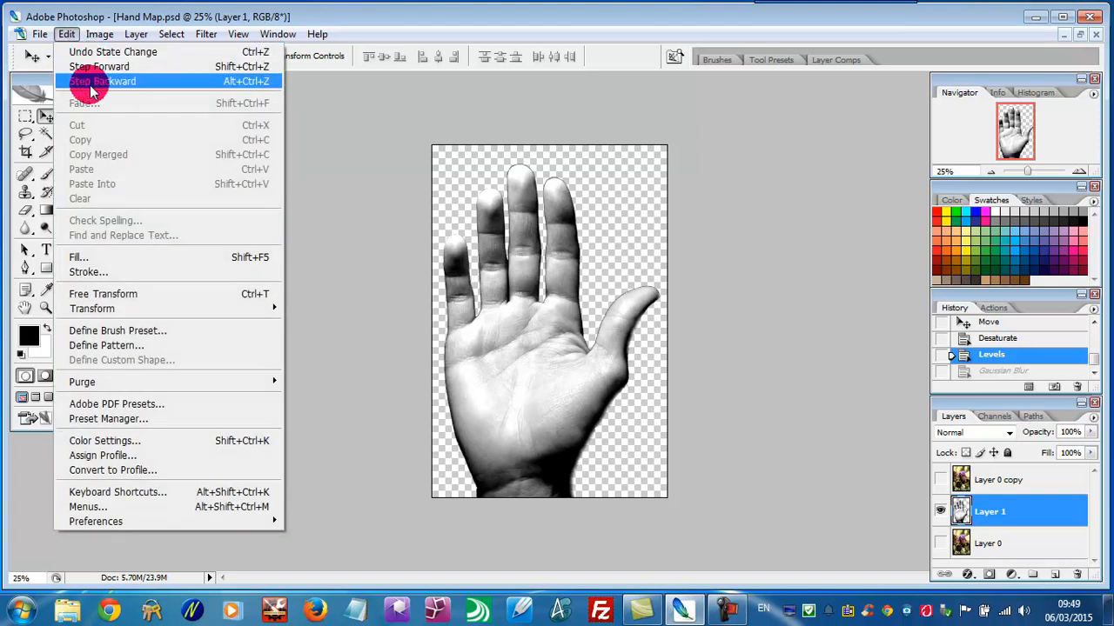
pyautogui.click(93, 83)
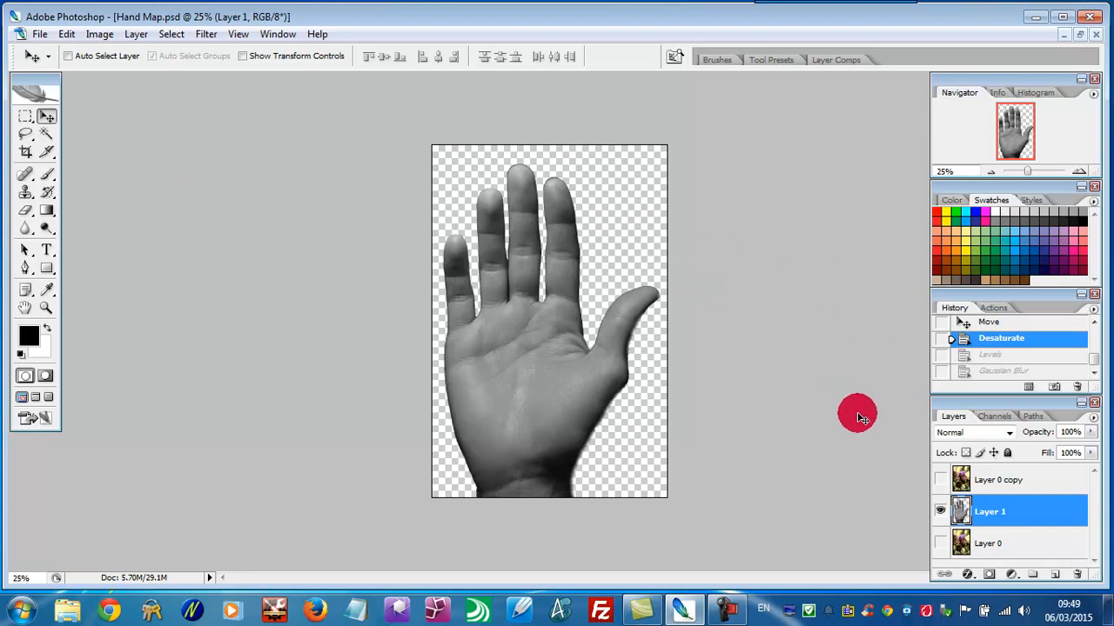
# Select Layer 0 copy and make it visible above the hand layer, toggling it to compare
pyautogui.click(997, 485)
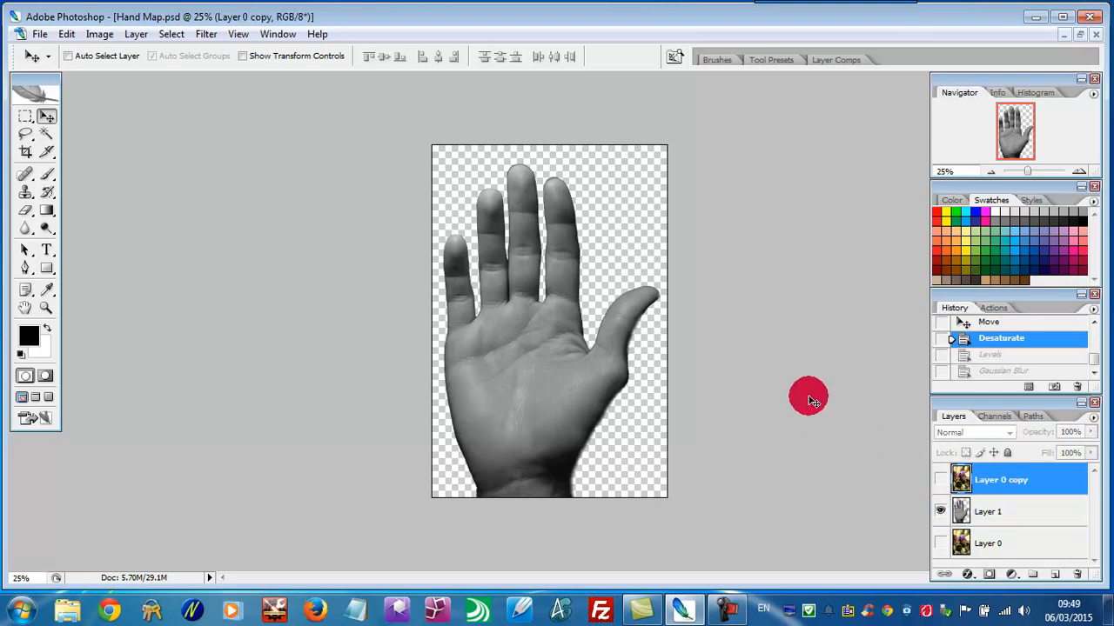
pyautogui.click(938, 482)
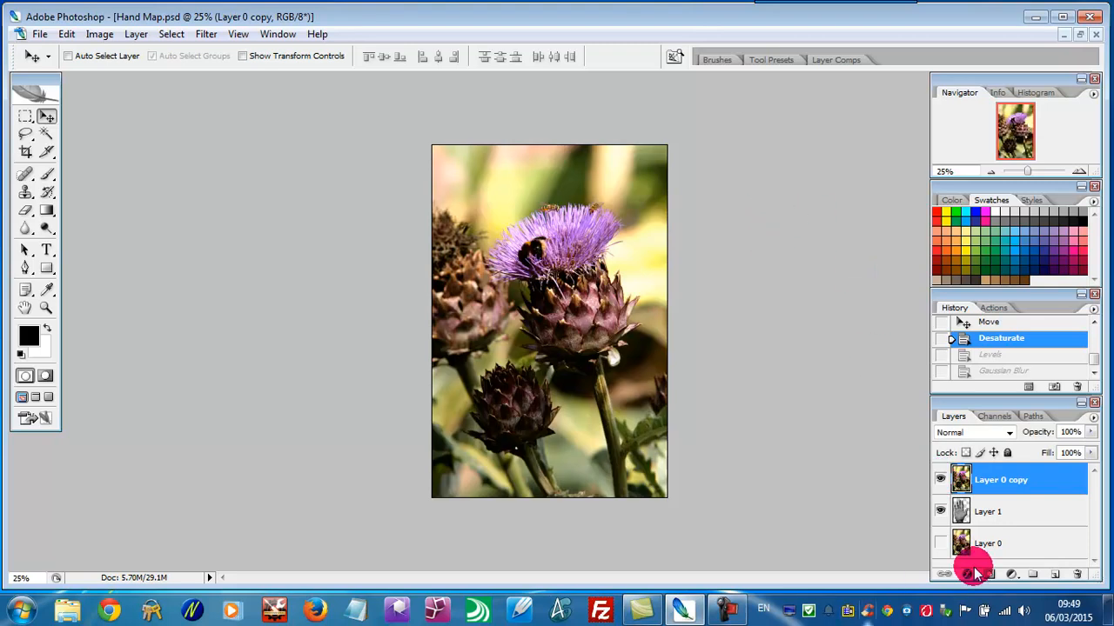
pyautogui.click(943, 513)
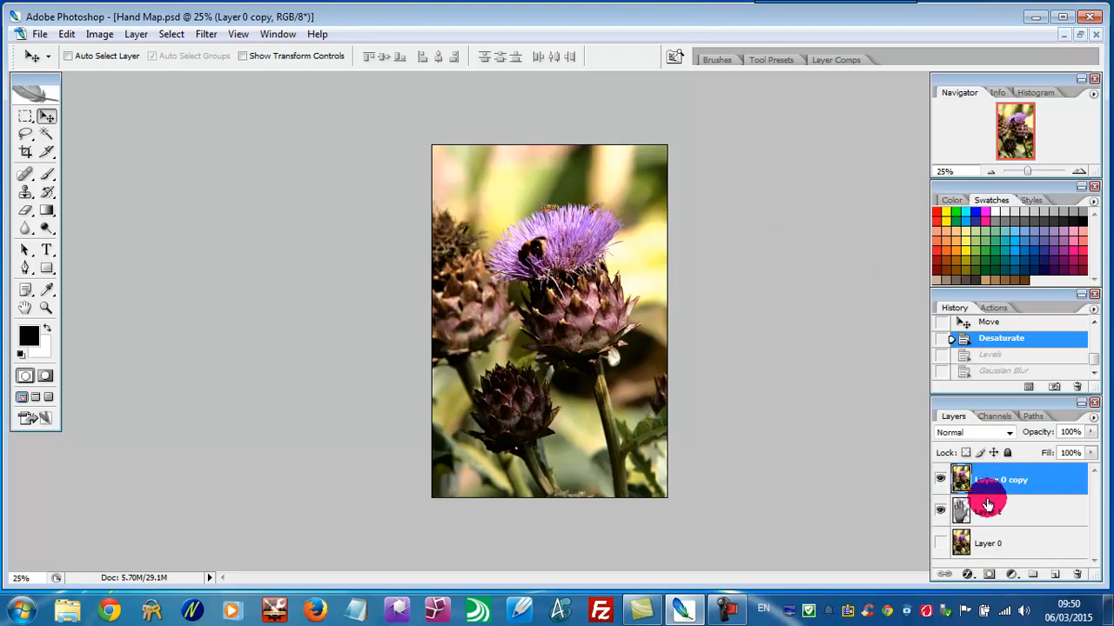
pyautogui.click(939, 481)
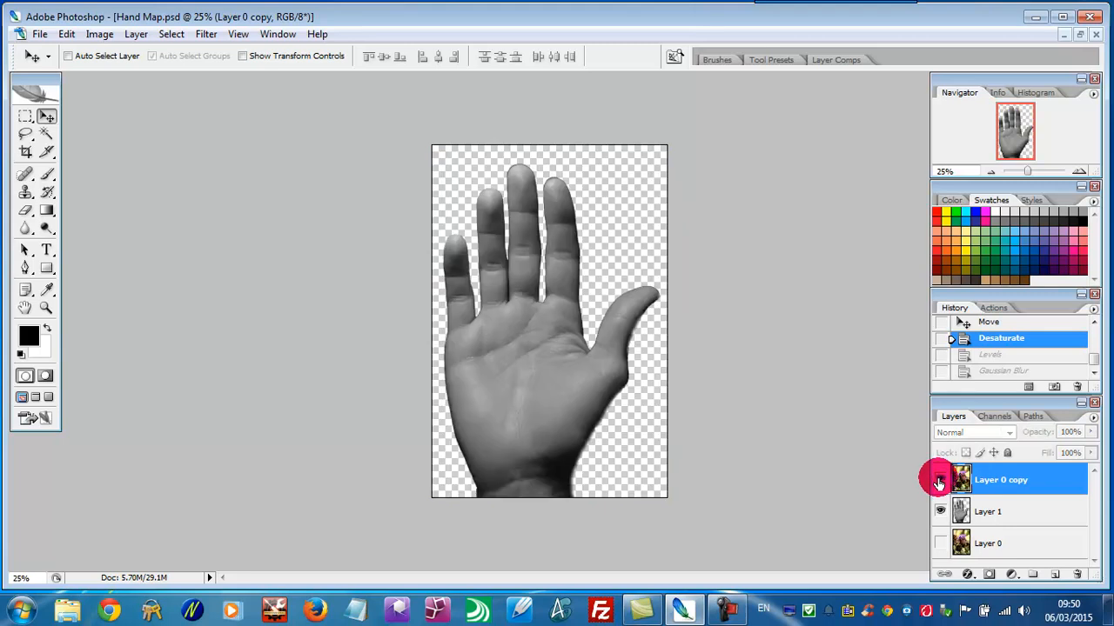
pyautogui.click(939, 481)
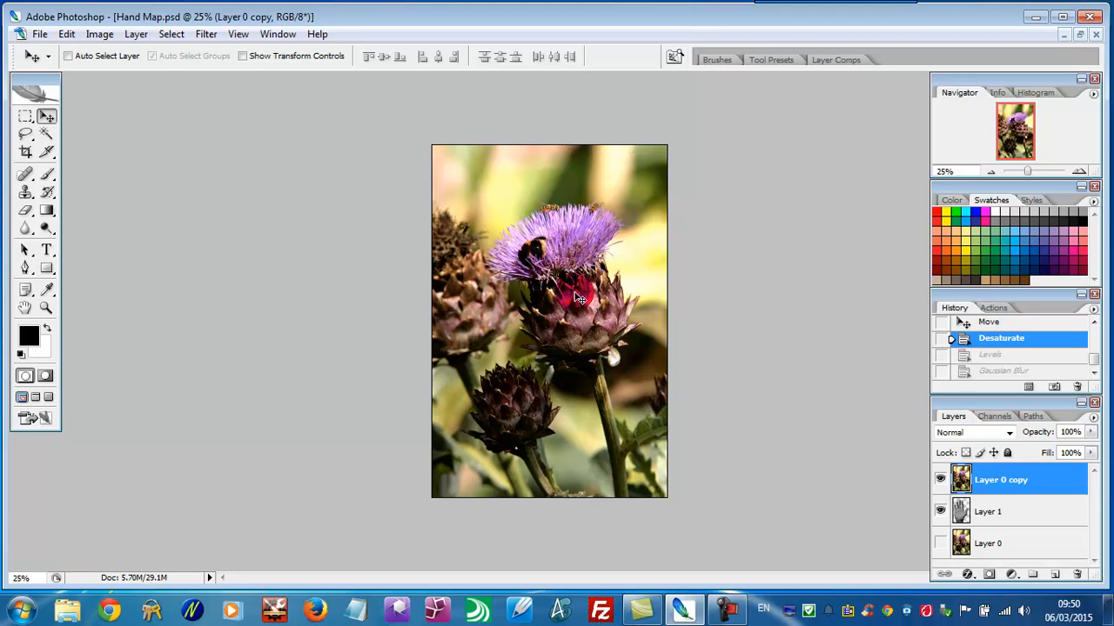
# Displace Layer 0 copy with the Hand Map file, using horizontal and vertical scales of 10, Stretch To Fit and Repeat Edge Pixels
pyautogui.click(207, 34)
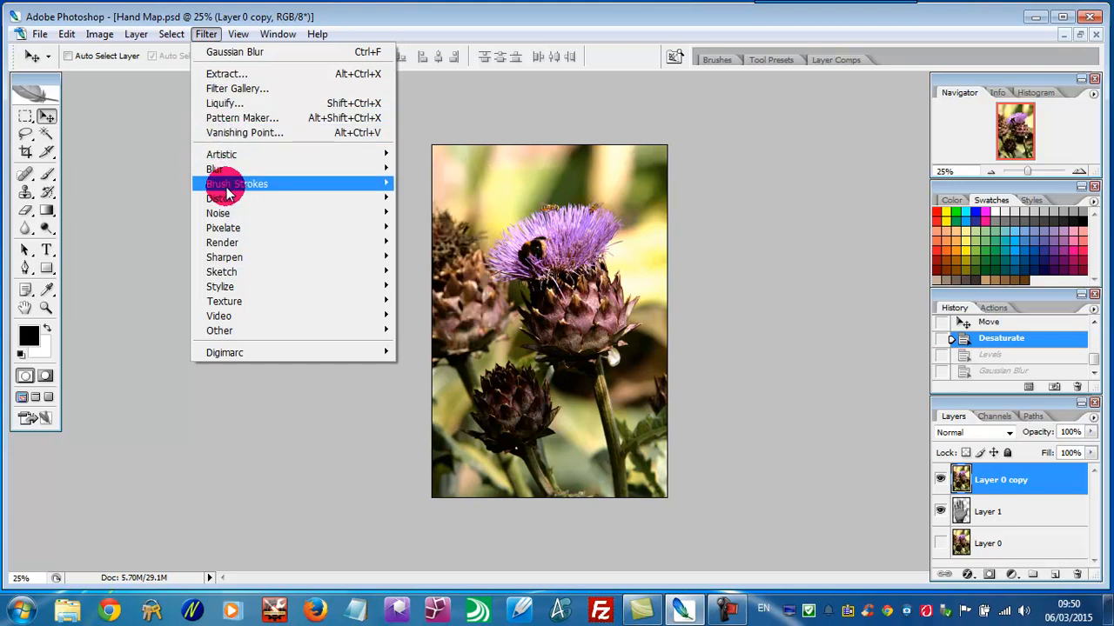
pyautogui.moveTo(226, 198)
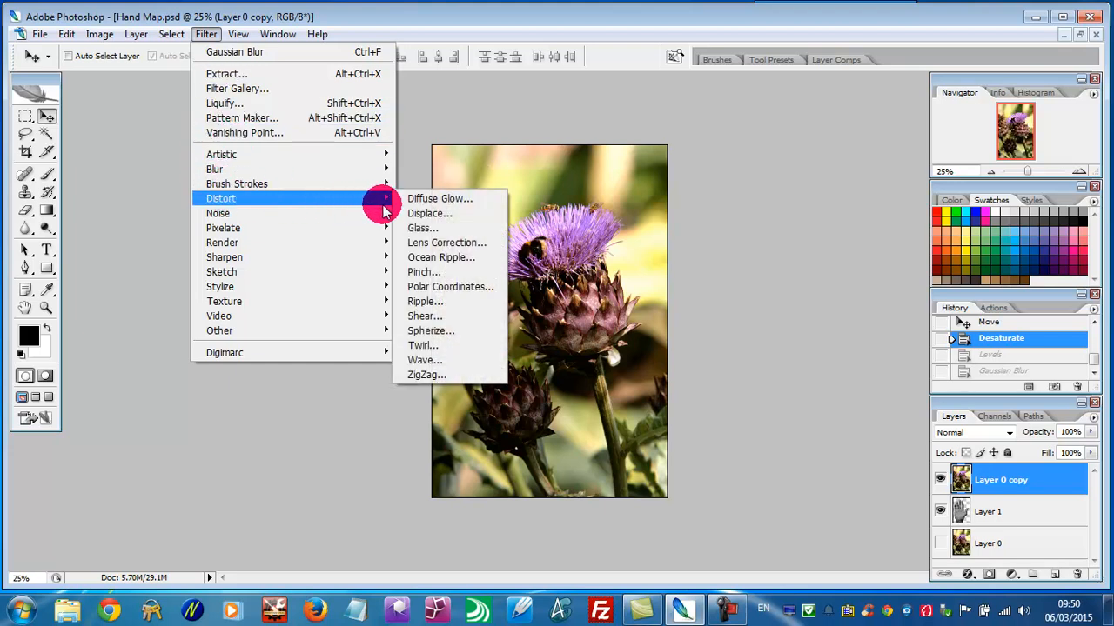
pyautogui.click(424, 213)
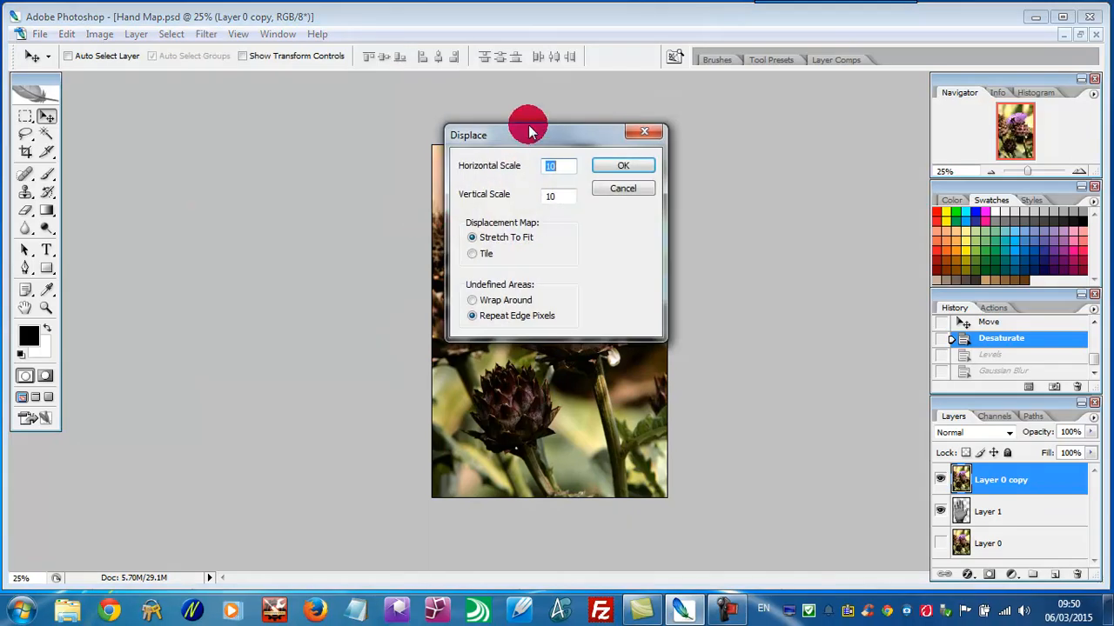
pyautogui.moveTo(526, 137); pyautogui.dragTo(765, 117)
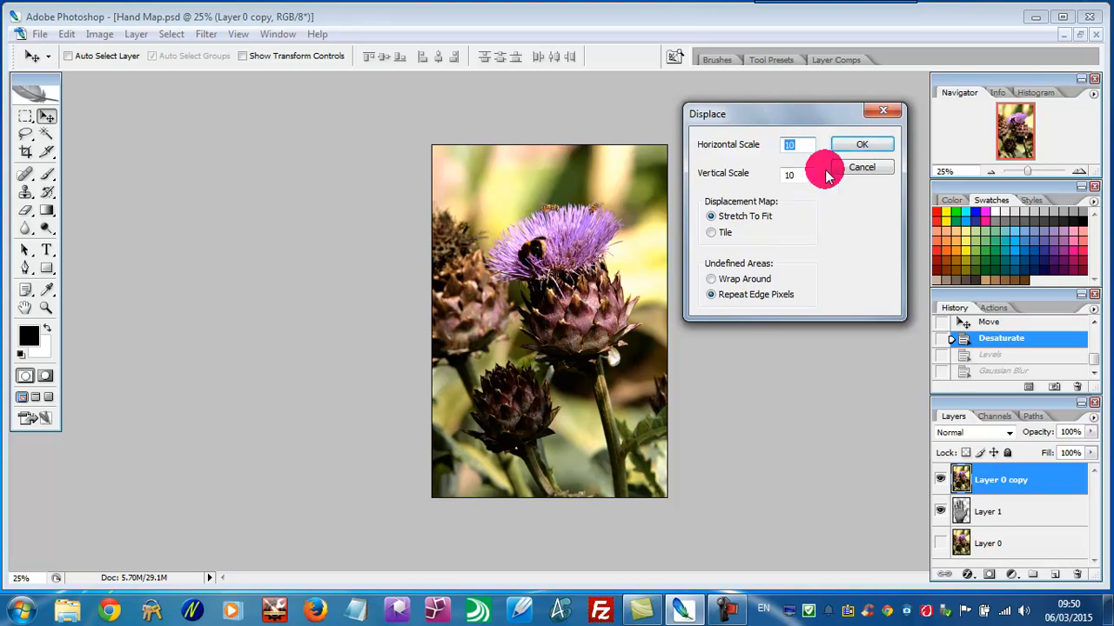
pyautogui.click(857, 146)
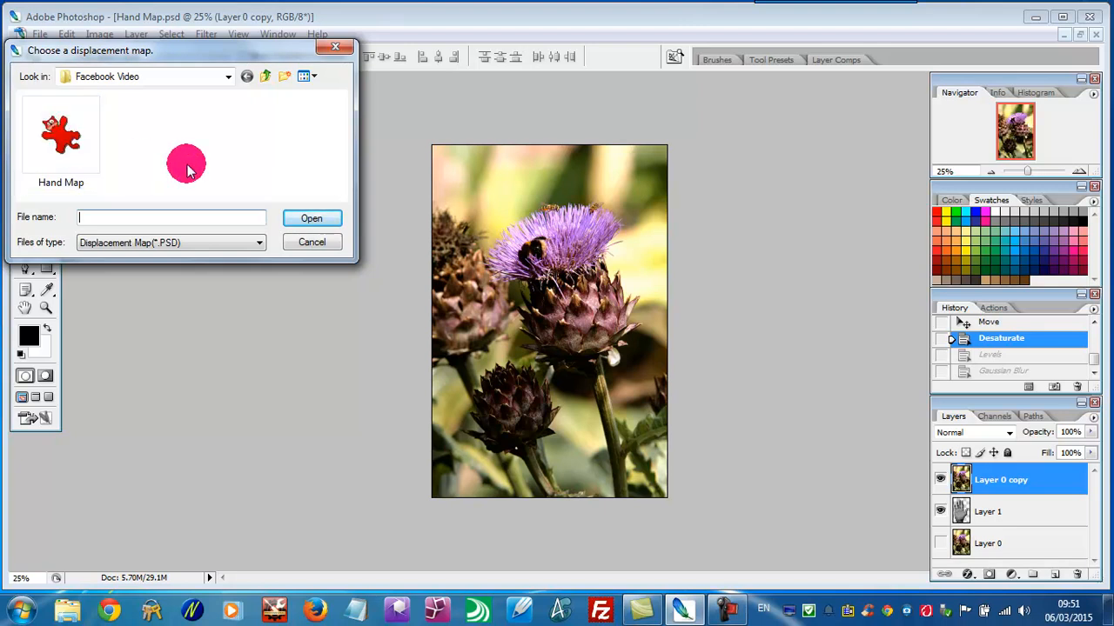
pyautogui.click(42, 124)
pyautogui.click(309, 217)
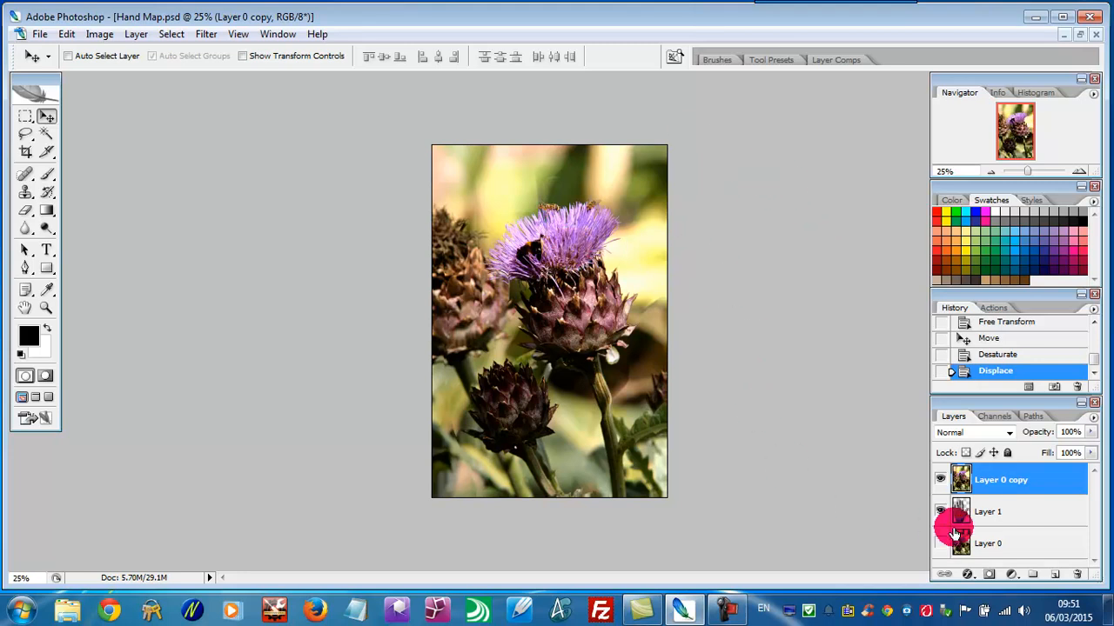
# Load the hand outline of Layer 1 as a selection, temporarily hiding Layer 0 copy to check it against the hand
pyautogui.click(1020, 516)
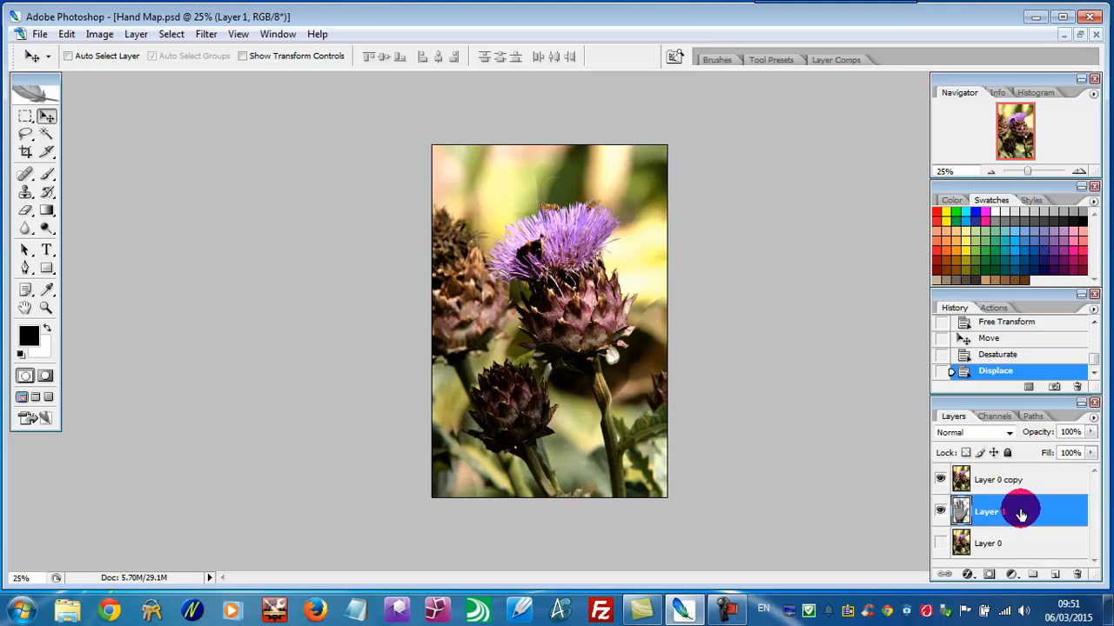
pyautogui.click(941, 480)
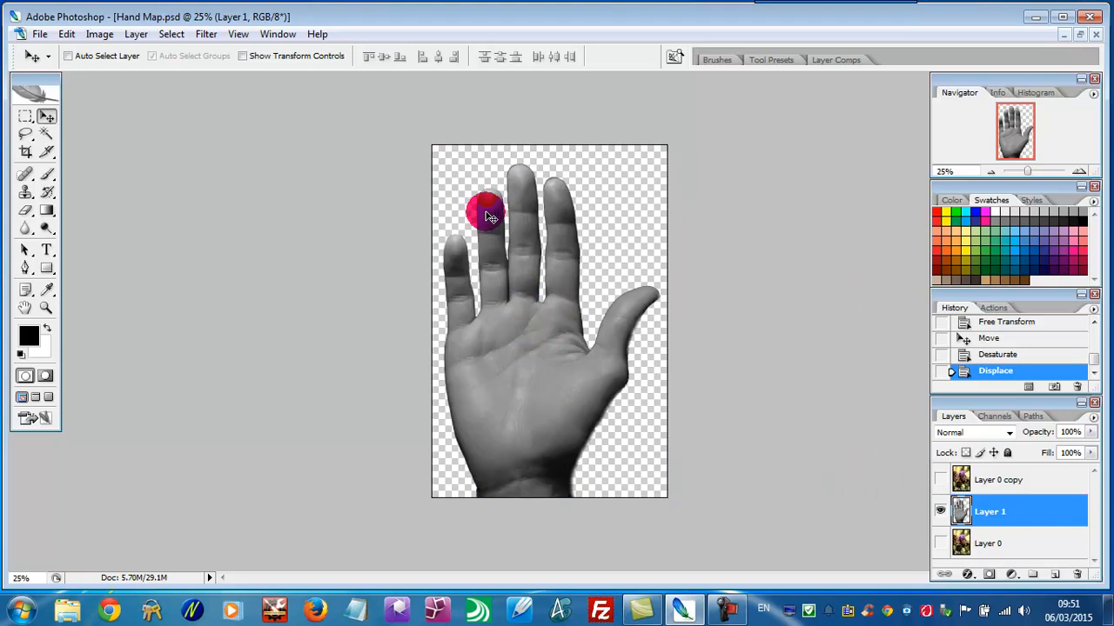
pyautogui.click(940, 481)
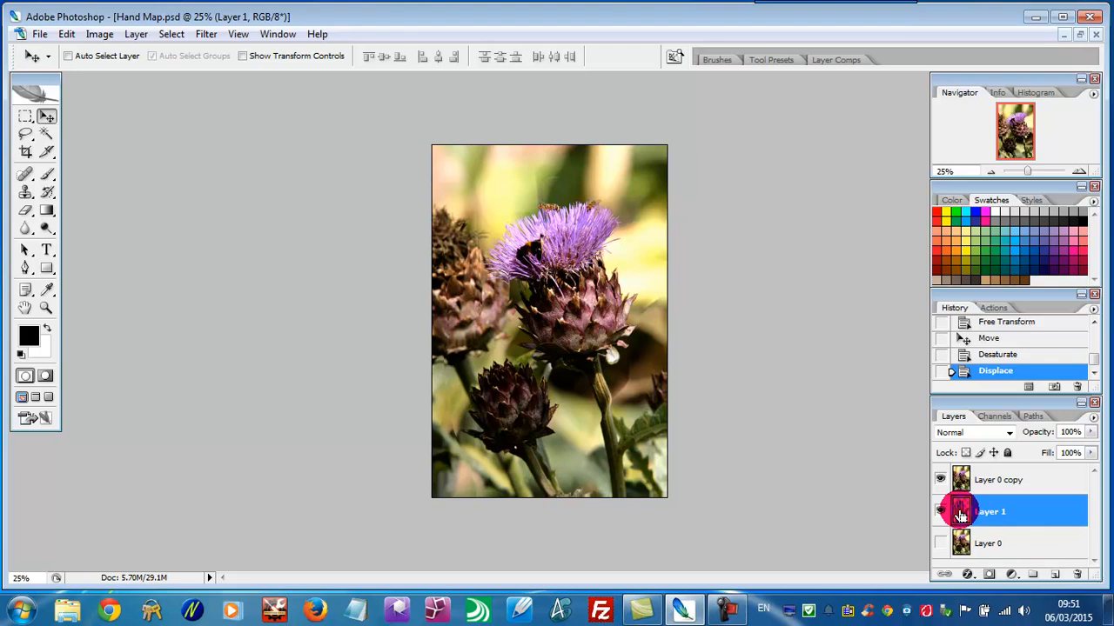
pyautogui.keyDown('ctrl'); pyautogui.click(959, 513); pyautogui.keyUp('ctrl')
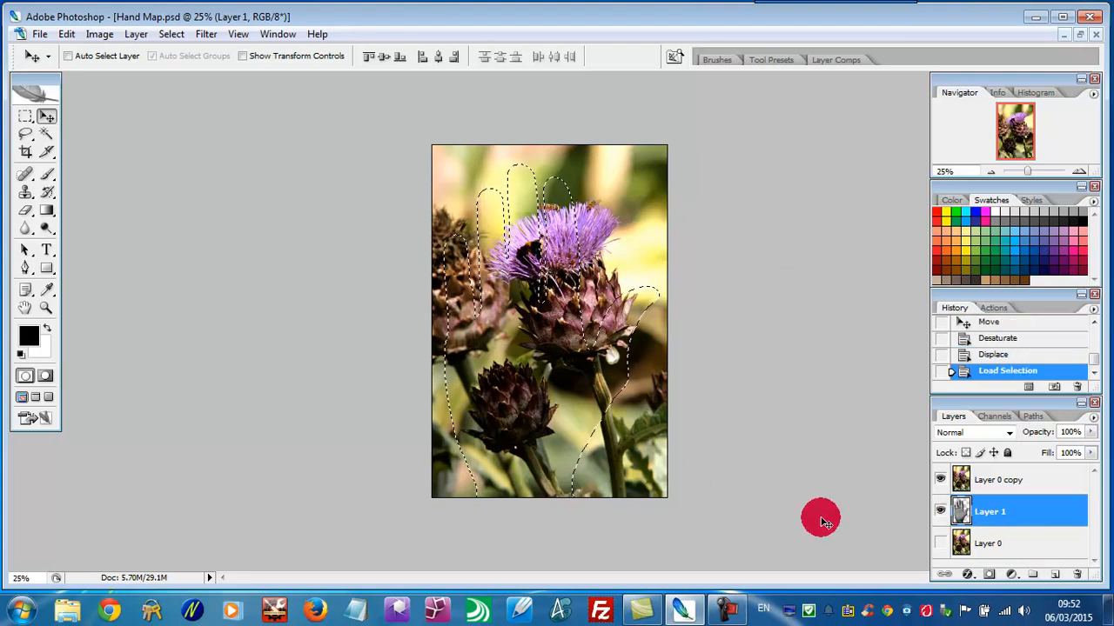
pyautogui.click(940, 480)
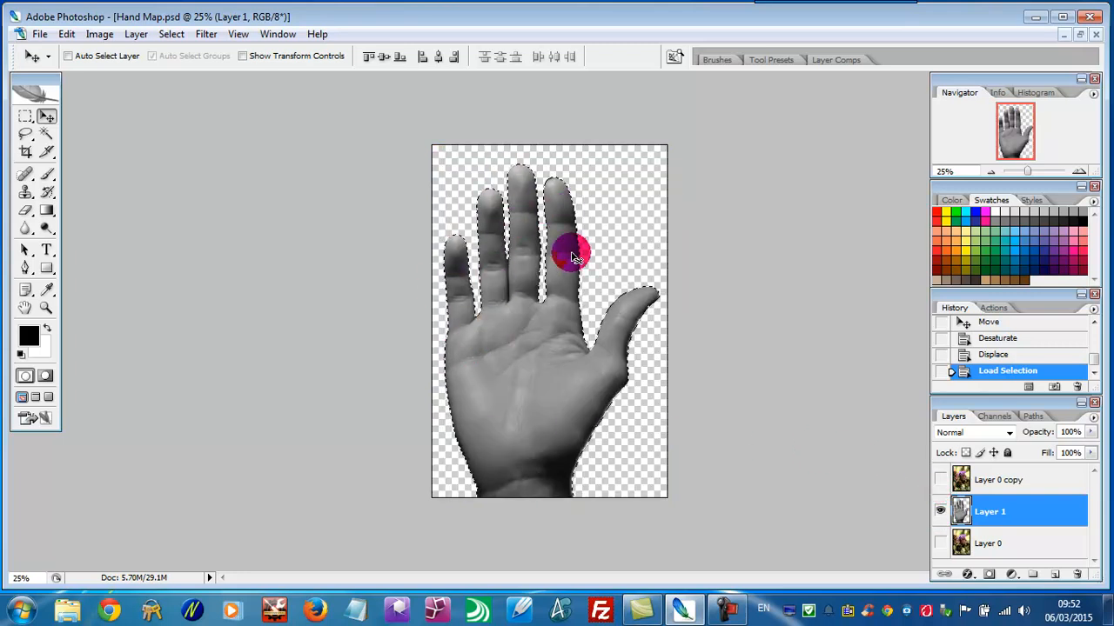
pyautogui.click(940, 480)
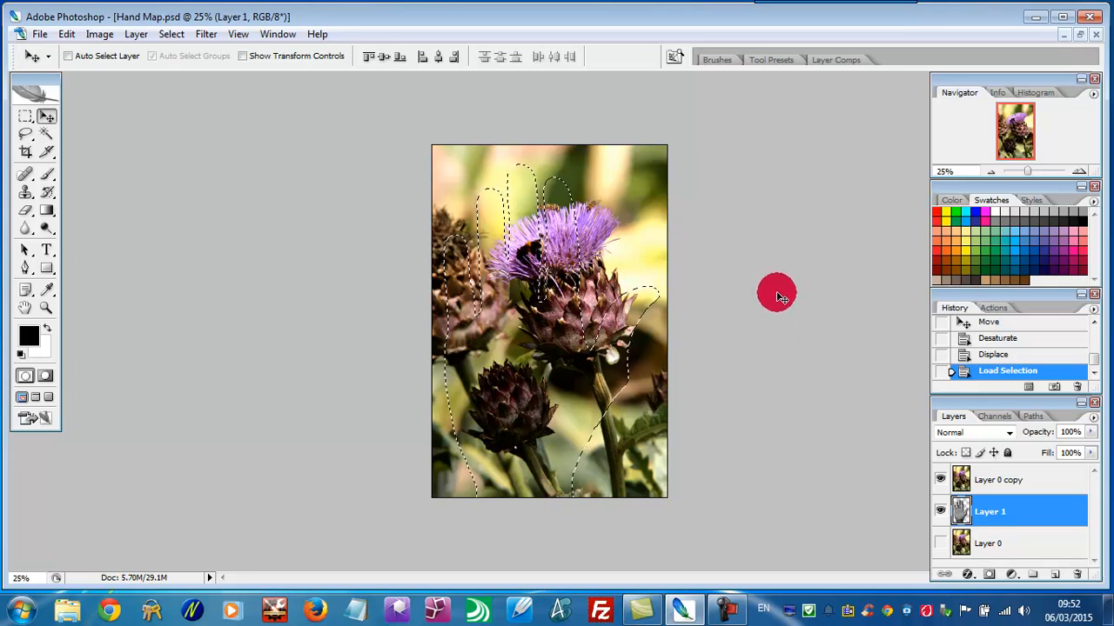
# Add a layer mask to Layer 0 copy from the hand selection and set its blending mode to Overlay
pyautogui.click(1020, 481)
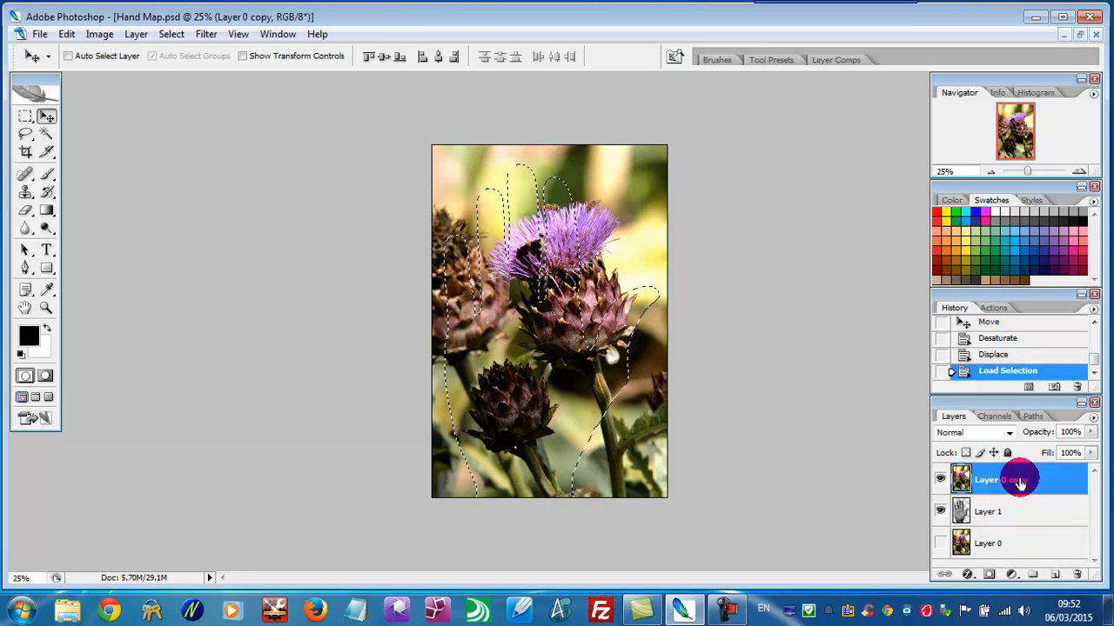
pyautogui.click(988, 576)
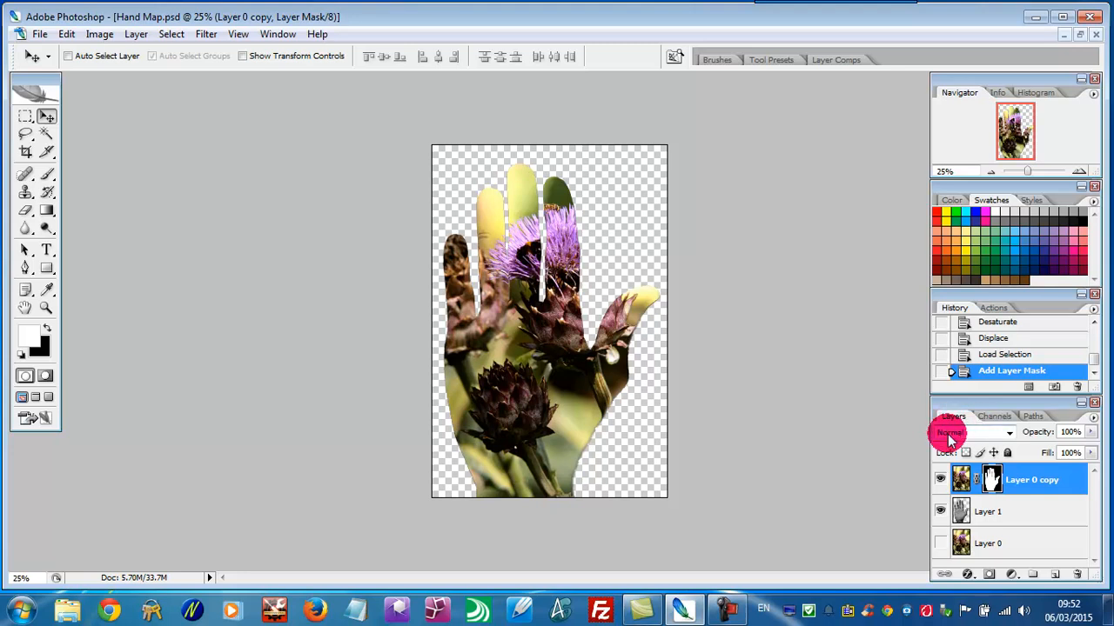
pyautogui.click(1009, 435)
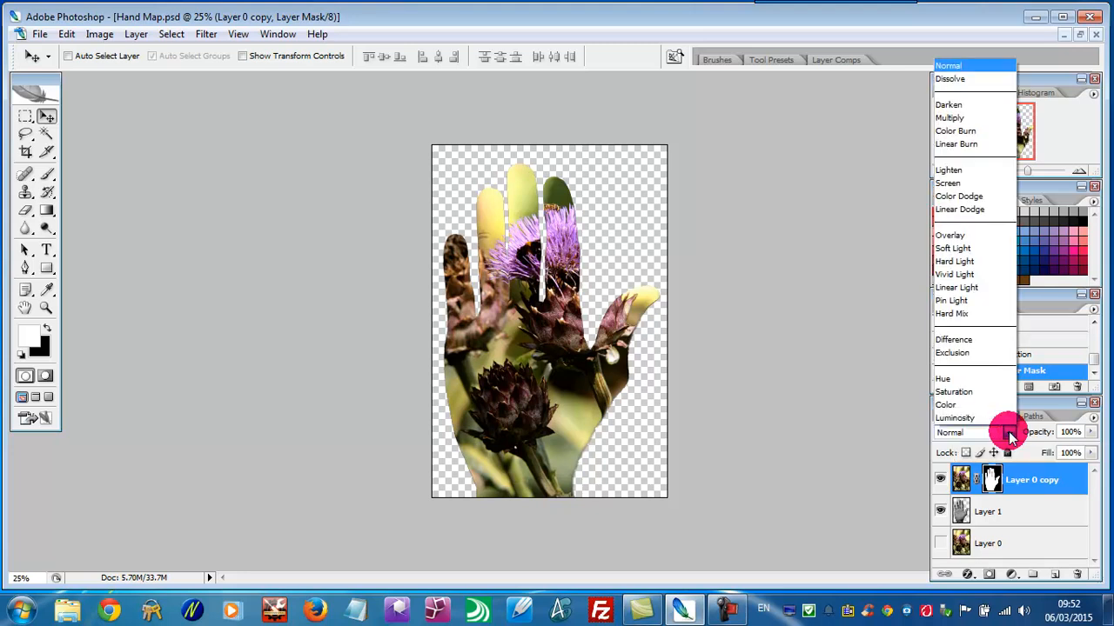
pyautogui.click(955, 237)
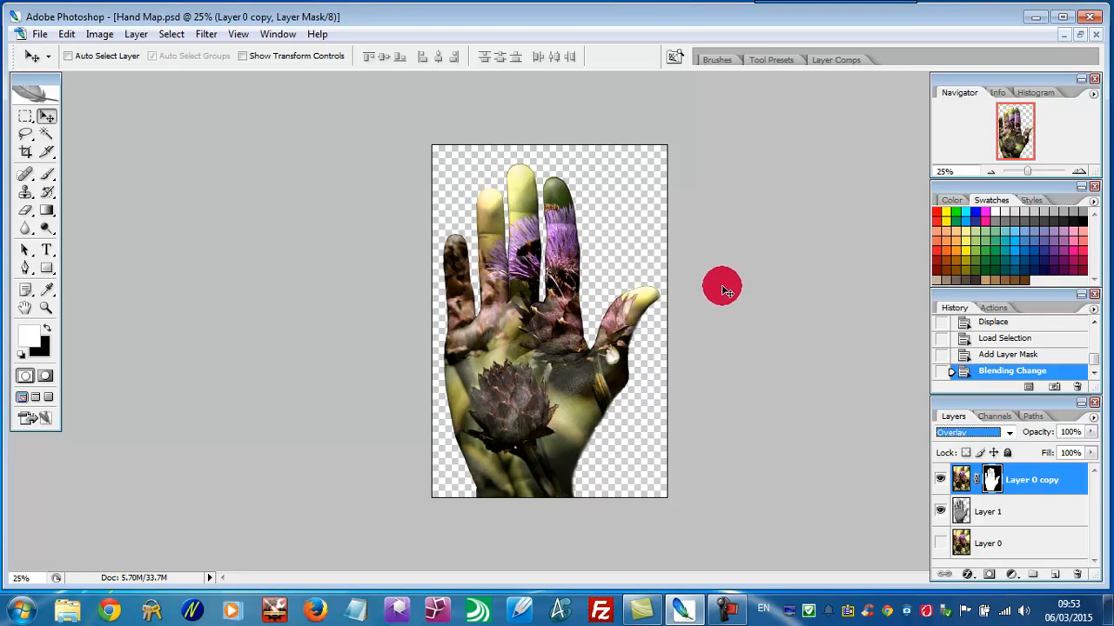
pyautogui.click(986, 512)
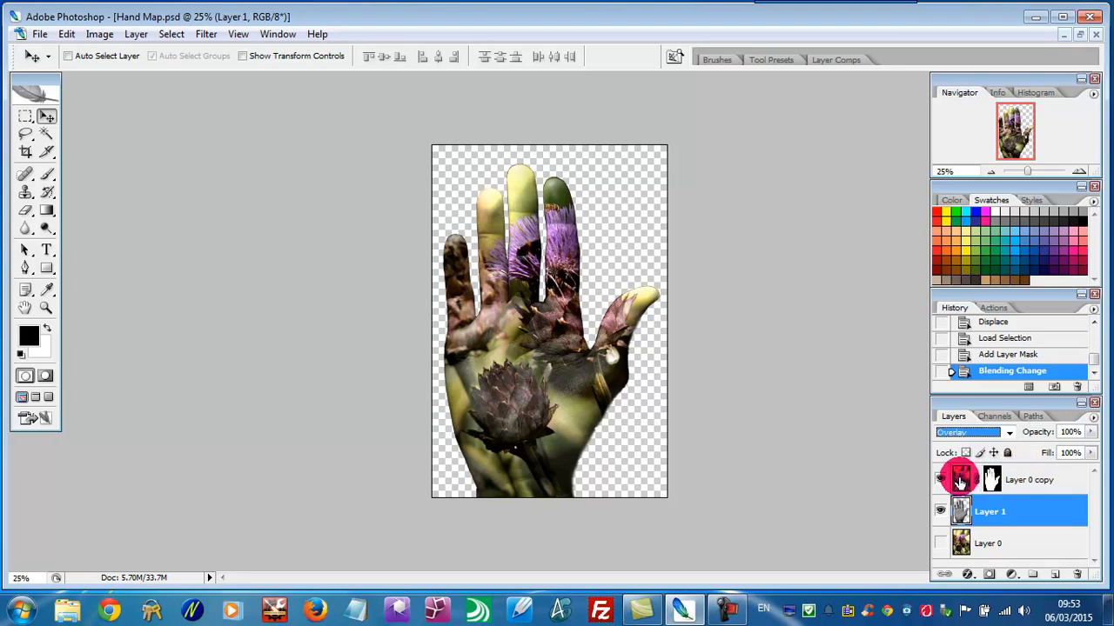
pyautogui.click(959, 479)
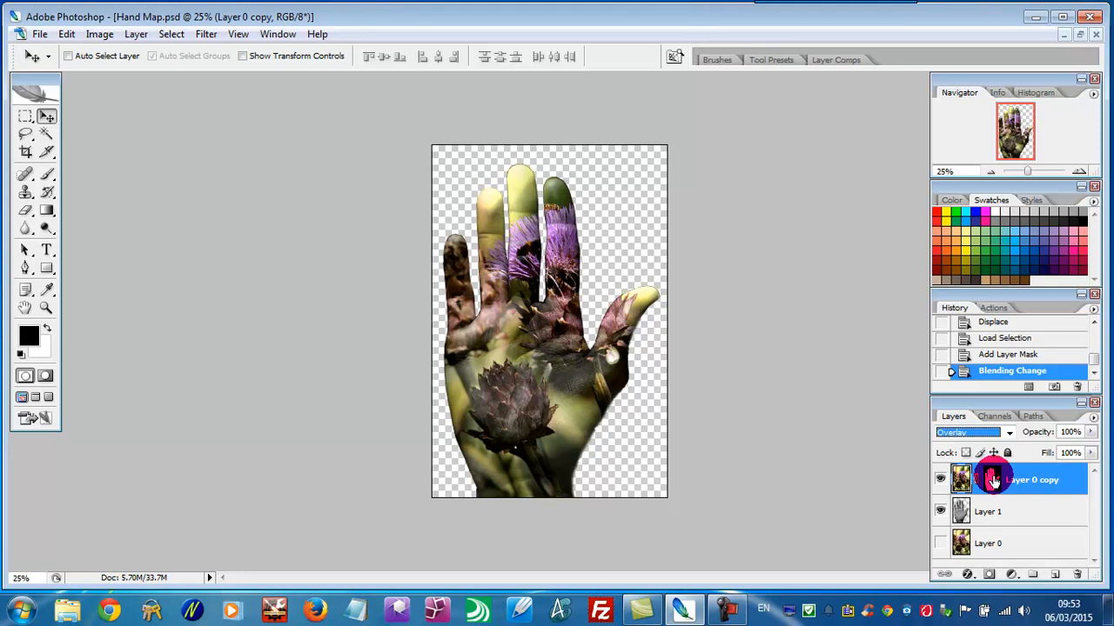
pyautogui.click(992, 480)
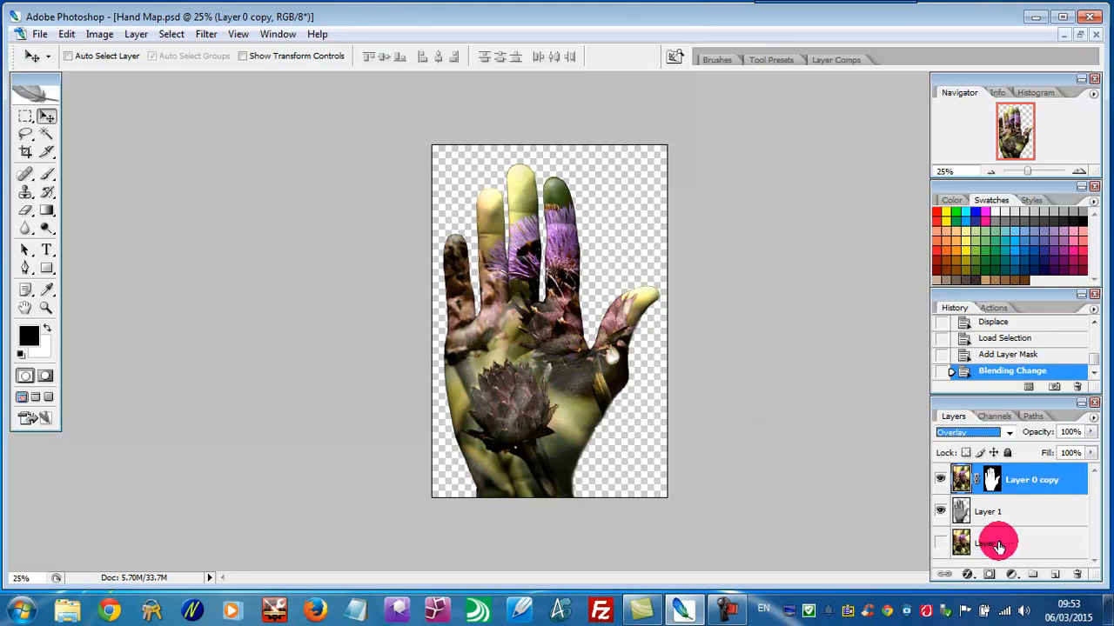
# Make the background flower on Layer 0 visible and apply a Gaussian Blur with a 30-pixel radius to it
pyautogui.click(940, 544)
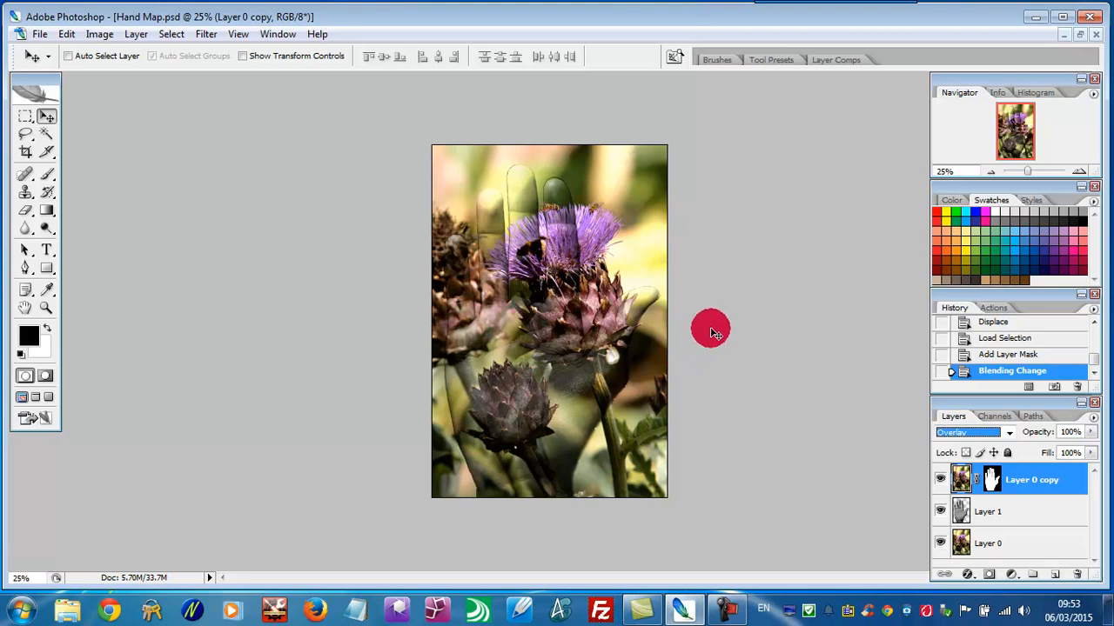
pyautogui.click(1020, 543)
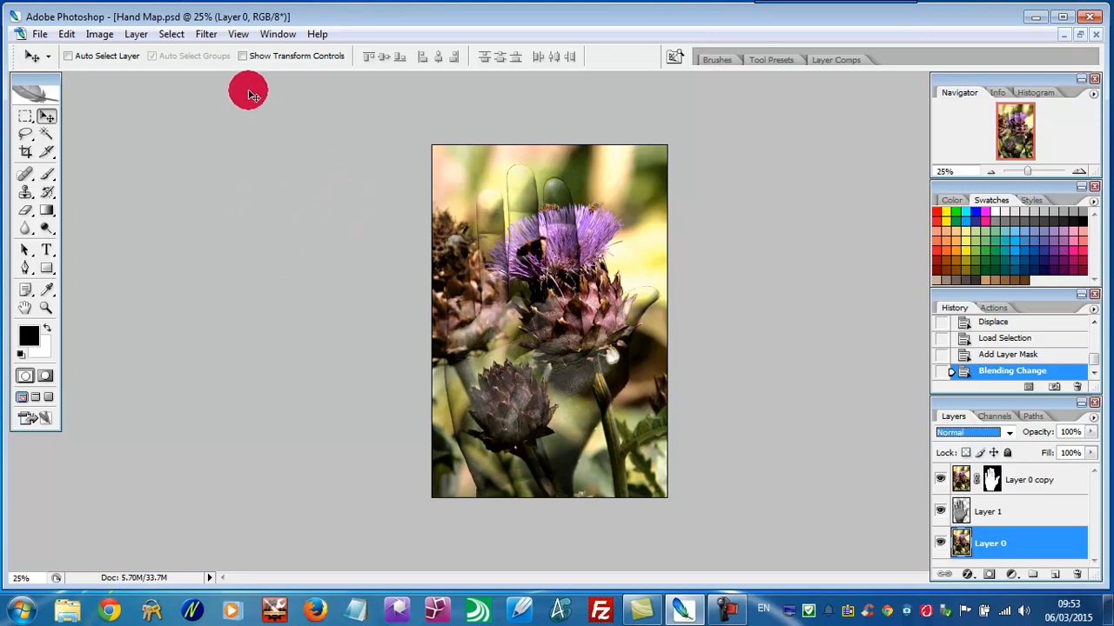
pyautogui.click(205, 37)
pyautogui.moveTo(218, 172)
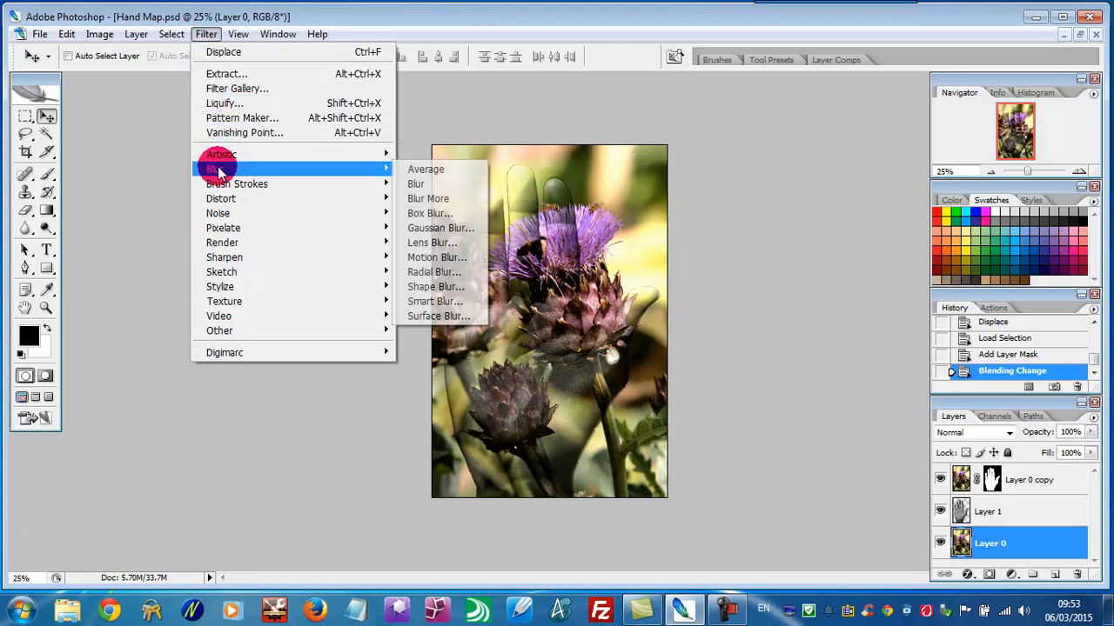
pyautogui.click(439, 228)
pyautogui.moveTo(826, 125); pyautogui.dragTo(836, 150)
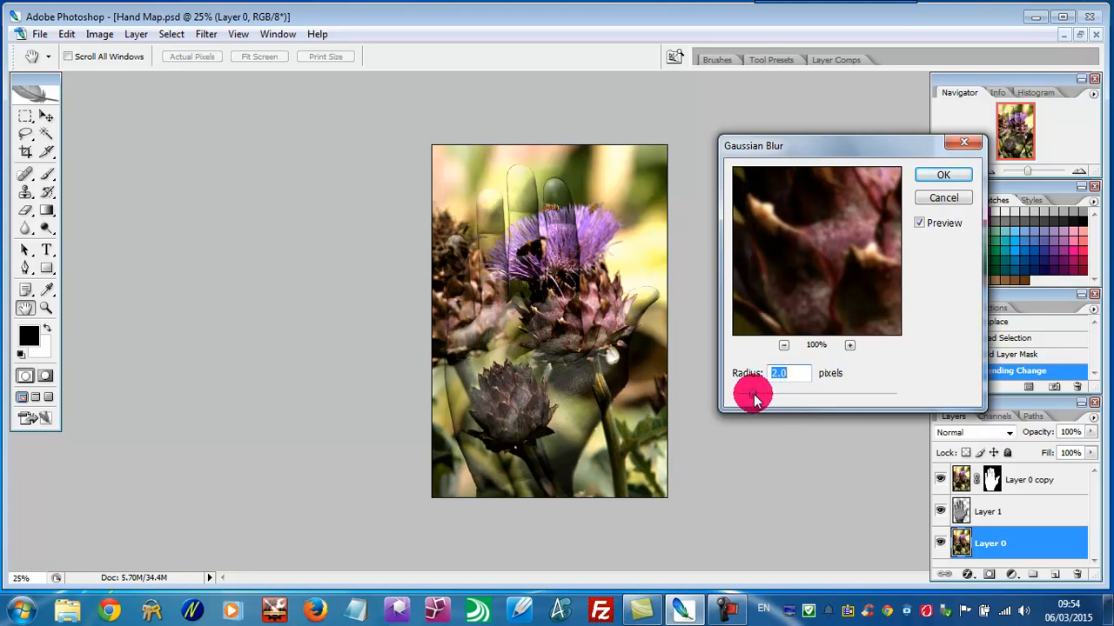
pyautogui.moveTo(754, 398); pyautogui.dragTo(838, 407)
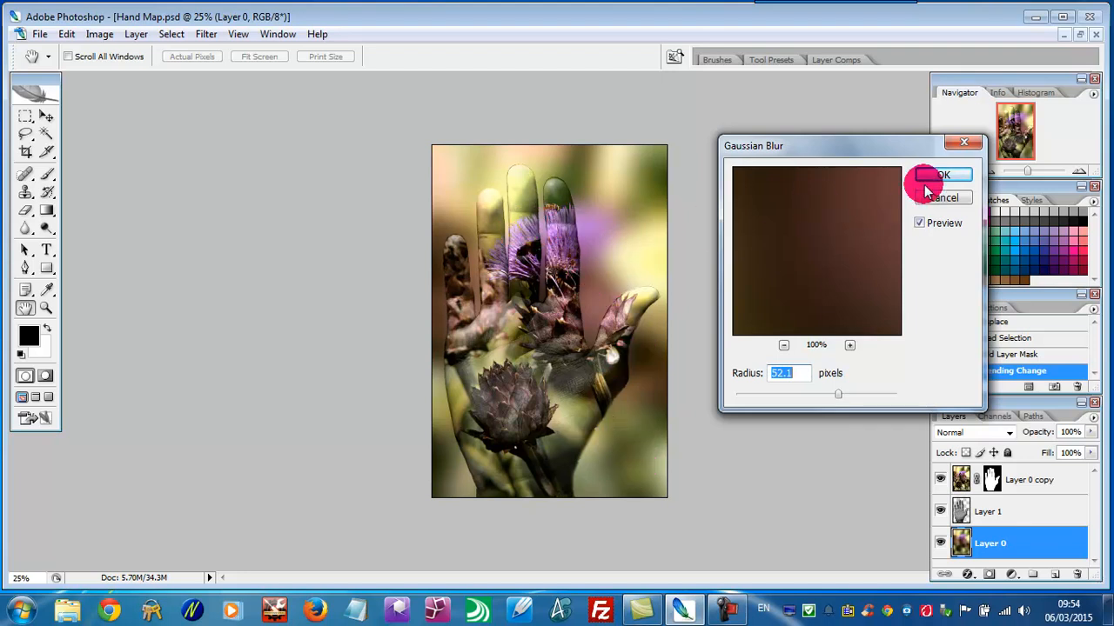
pyautogui.moveTo(840, 400); pyautogui.dragTo(821, 401)
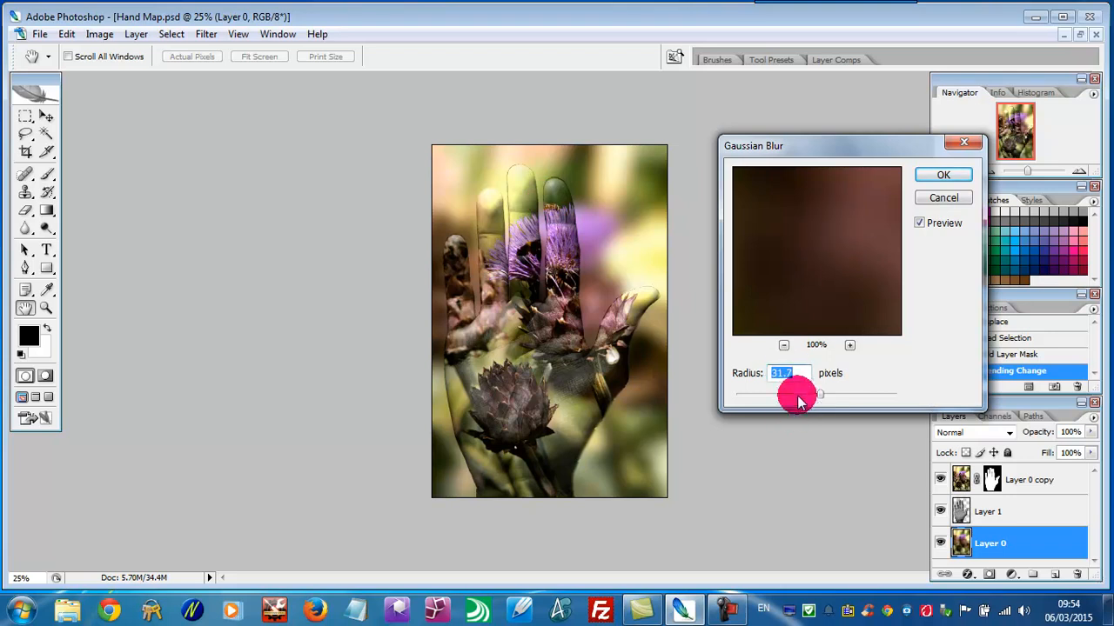
pyautogui.write('30')
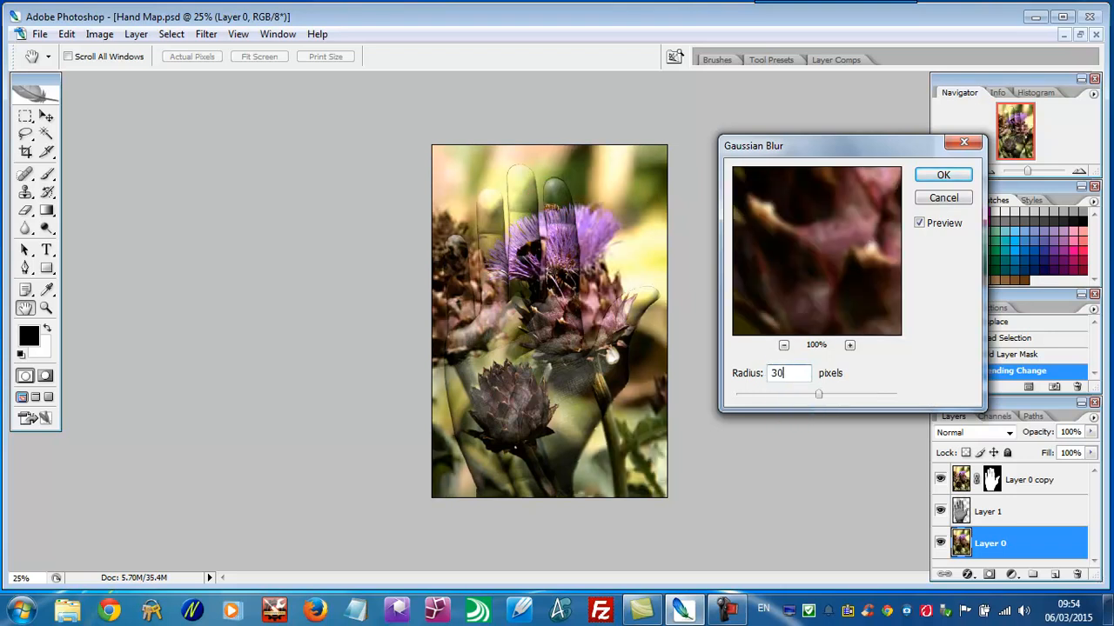
pyautogui.press('Return')
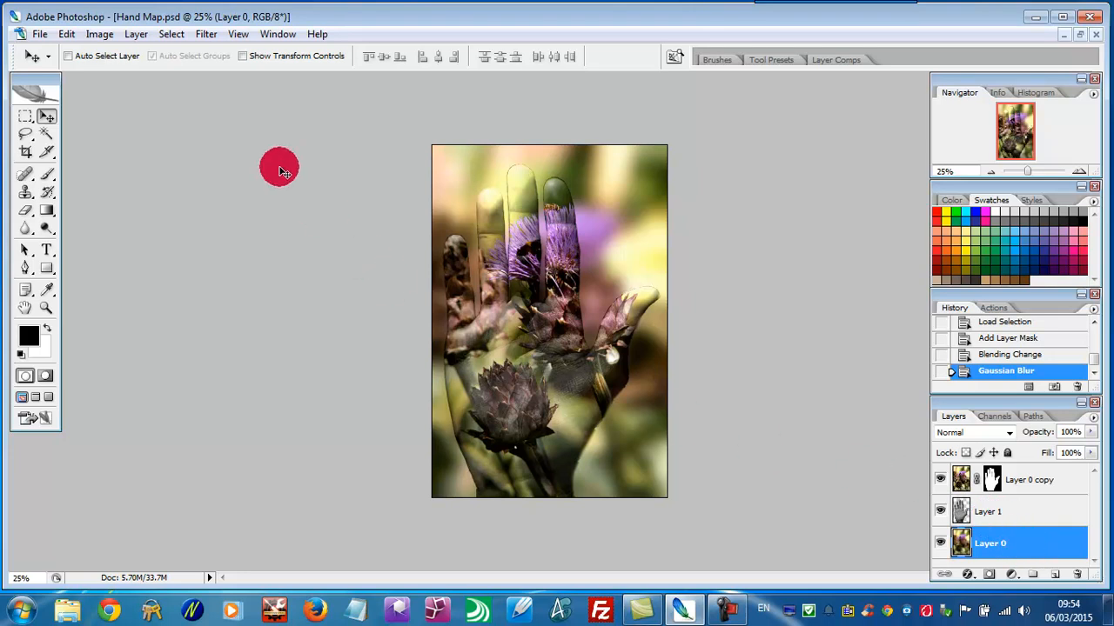
# Darken the blurred Layer 0 background with Brightness/Contrast, lowering the brightness to about -71
pyautogui.click(96, 35)
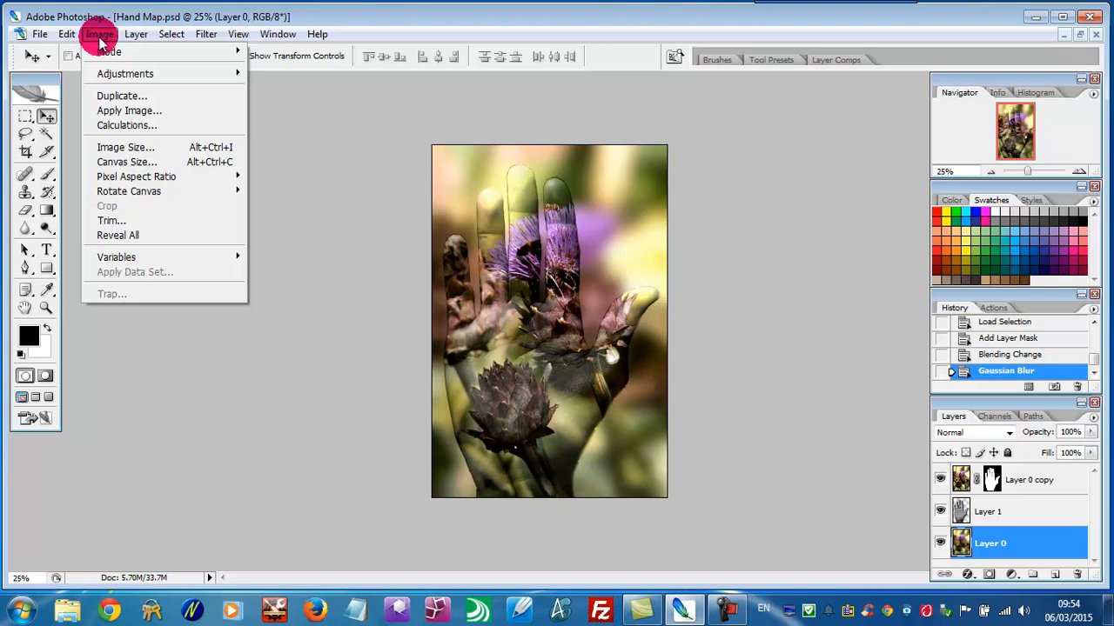
pyautogui.moveTo(111, 74)
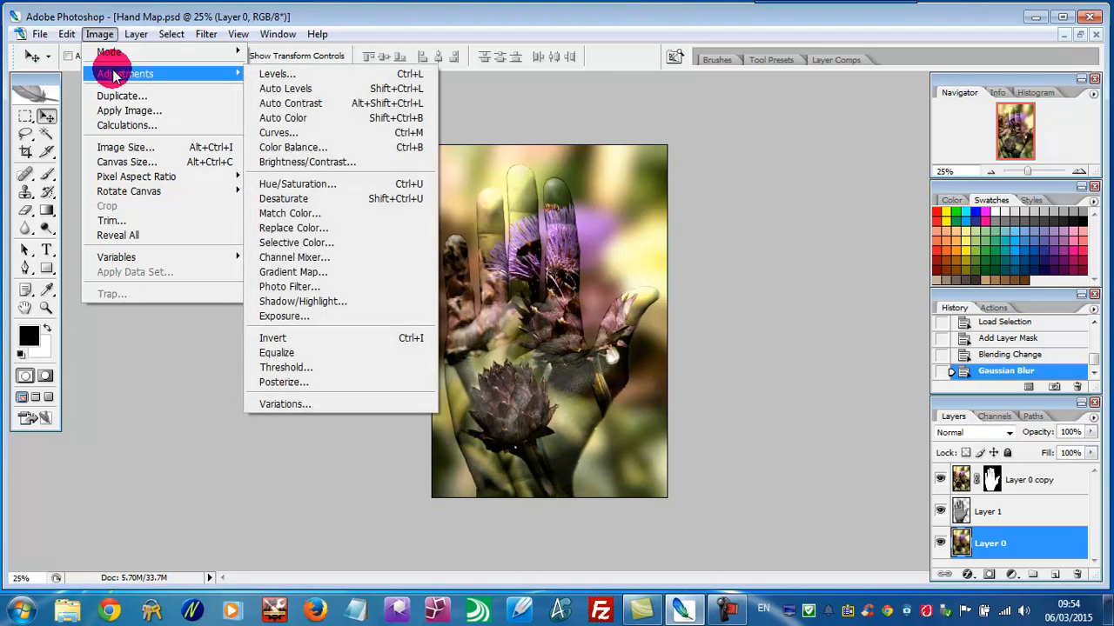
pyautogui.click(281, 163)
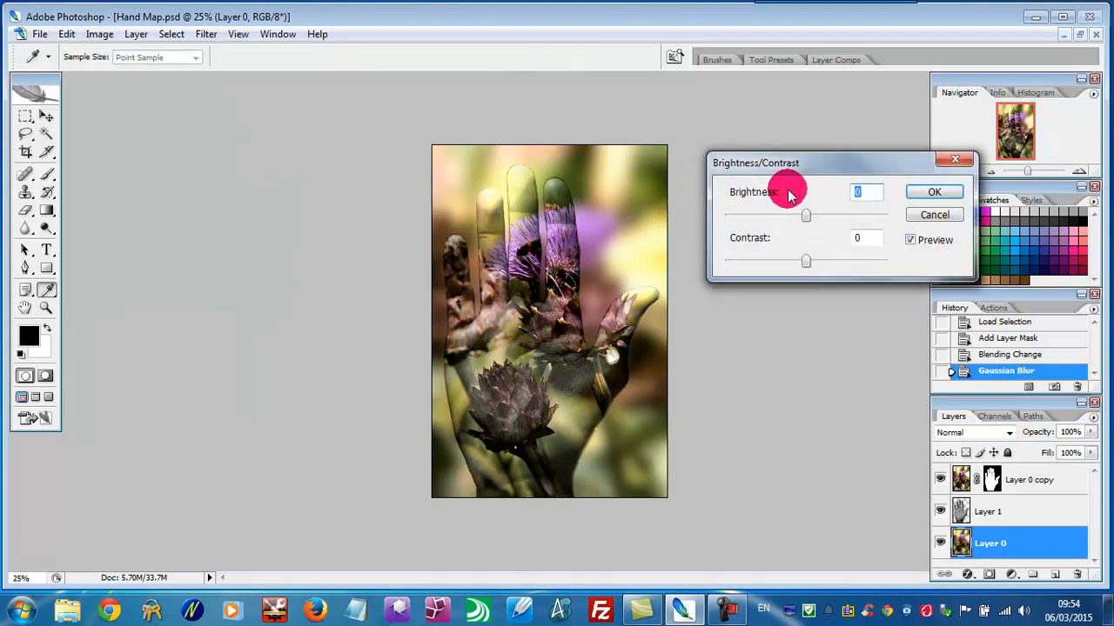
pyautogui.moveTo(808, 168); pyautogui.dragTo(845, 152)
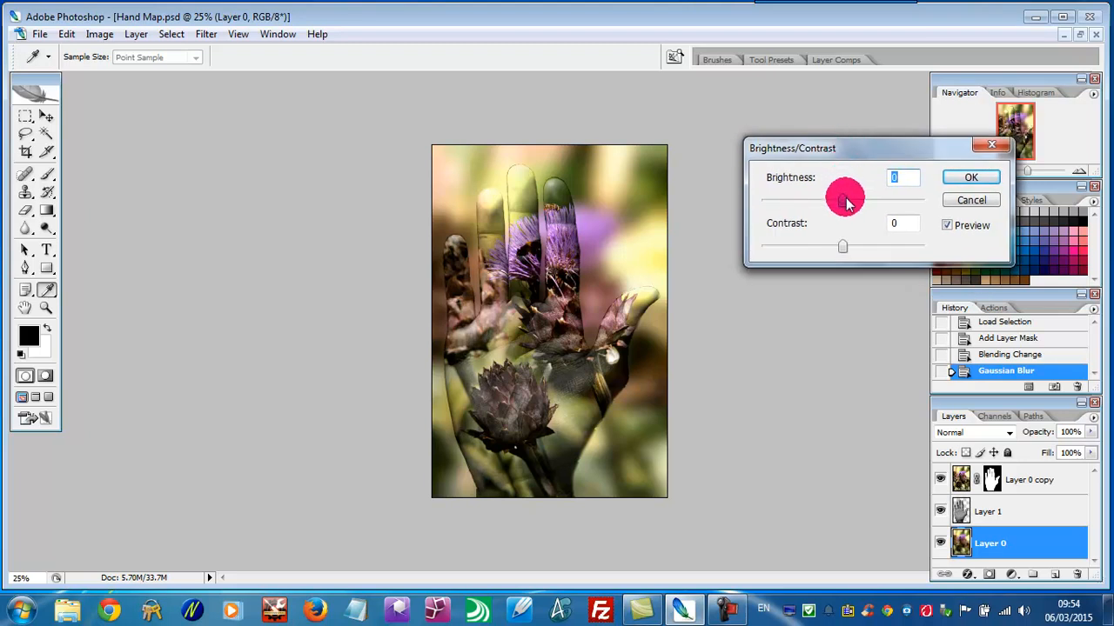
pyautogui.moveTo(845, 203); pyautogui.dragTo(793, 204)
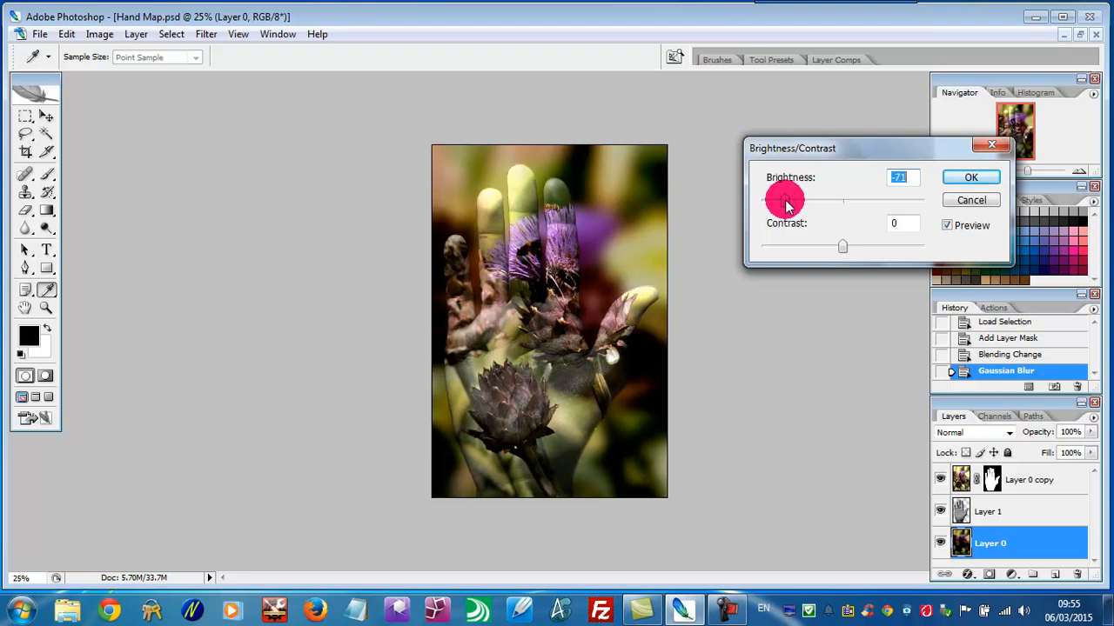
pyautogui.click(971, 180)
pyautogui.press('v')
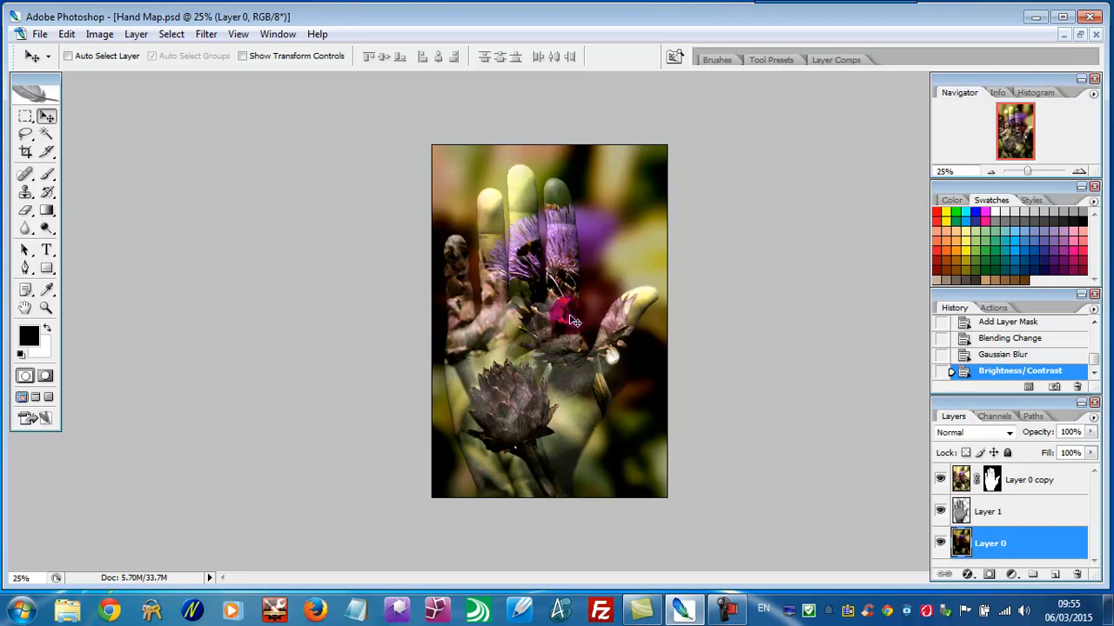
# Adjust the flower image on Layer 0 copy with Brightness/Contrast, raising brightness to +18 and contrast to about +12
pyautogui.click(958, 479)
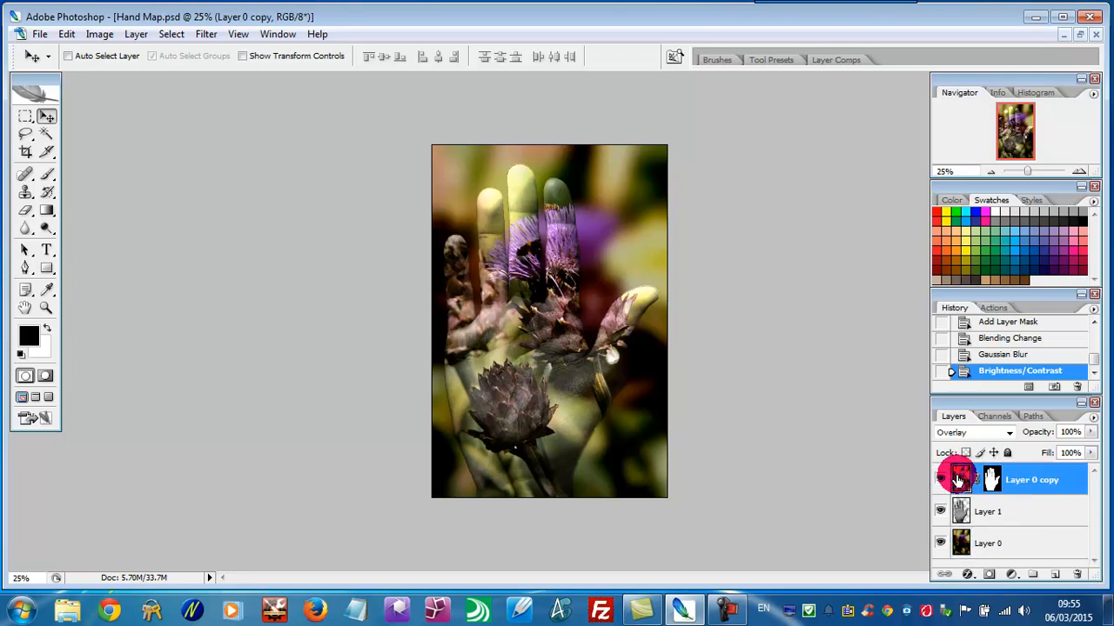
pyautogui.click(991, 478)
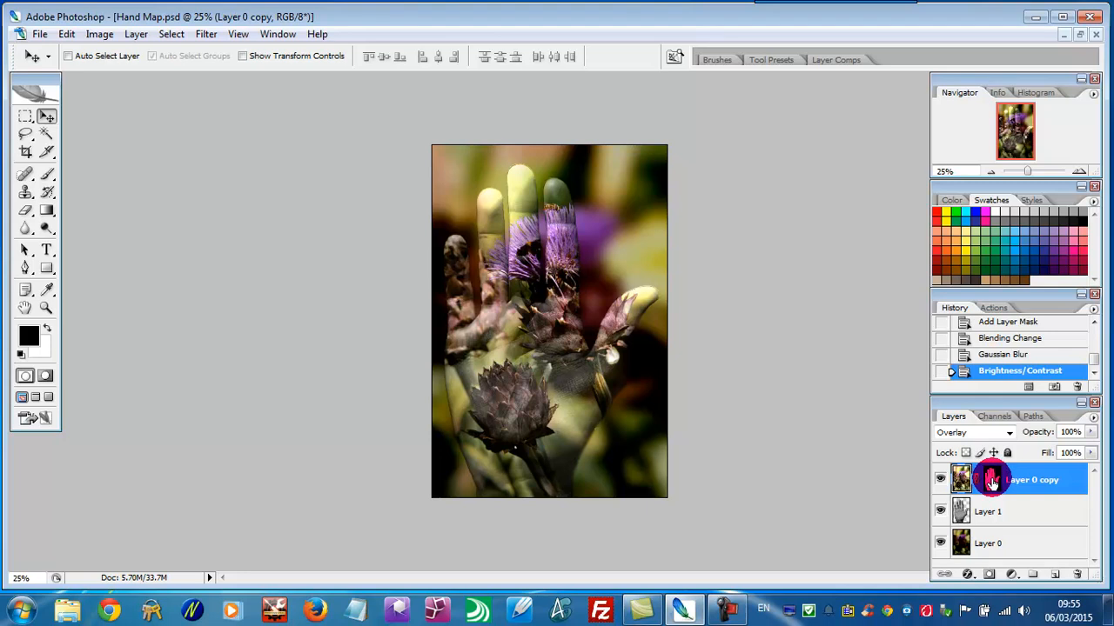
pyautogui.click(961, 478)
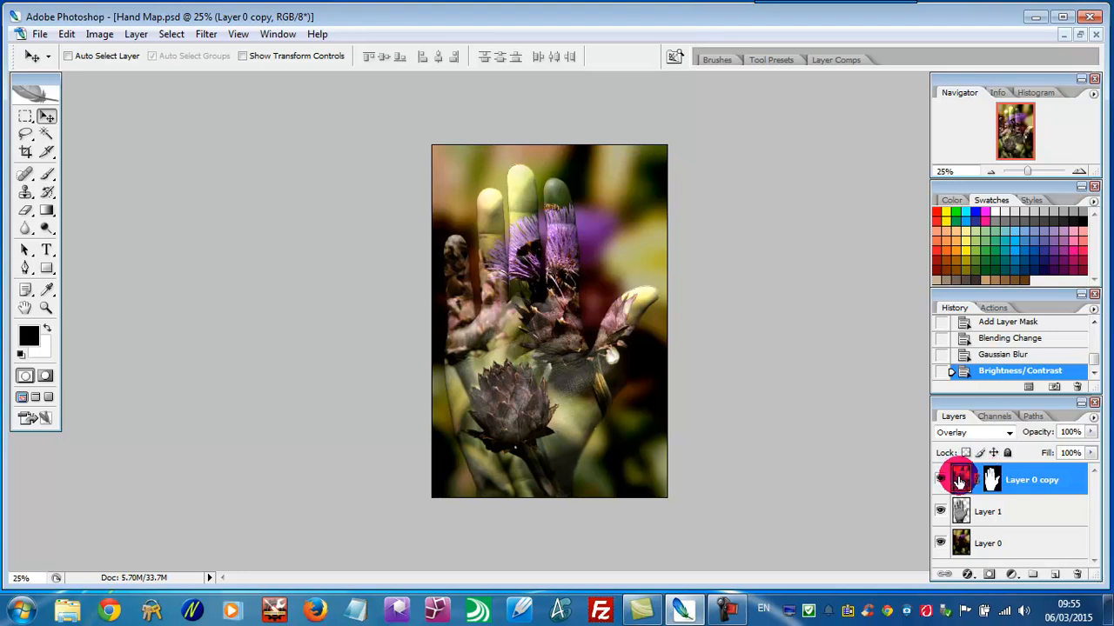
pyautogui.click(93, 34)
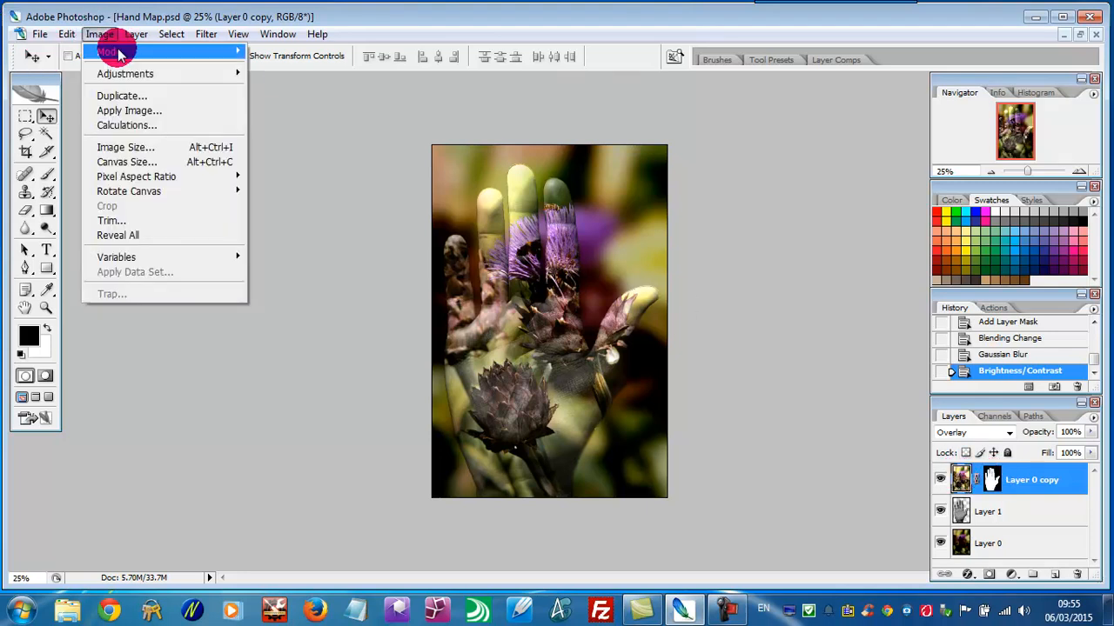
pyautogui.moveTo(126, 73)
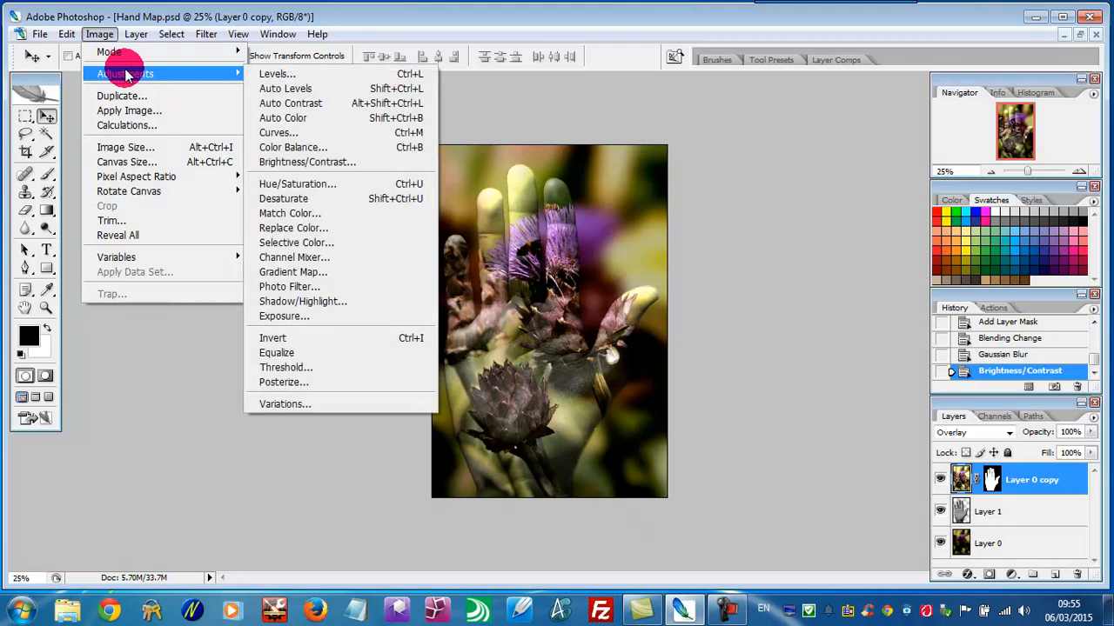
pyautogui.click(296, 164)
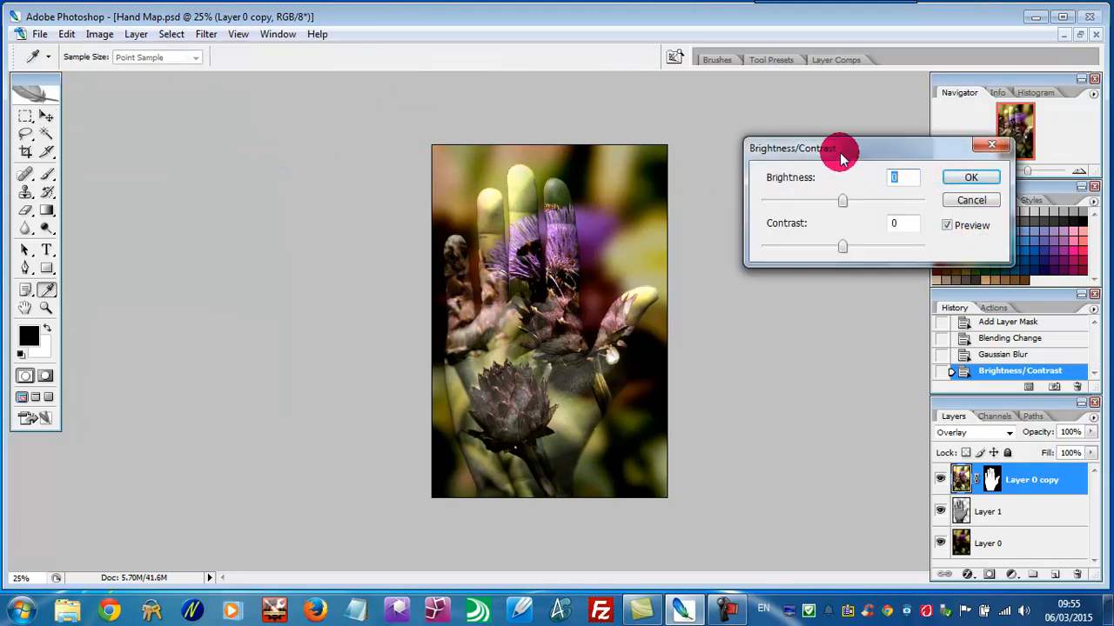
pyautogui.moveTo(842, 159); pyautogui.dragTo(849, 157)
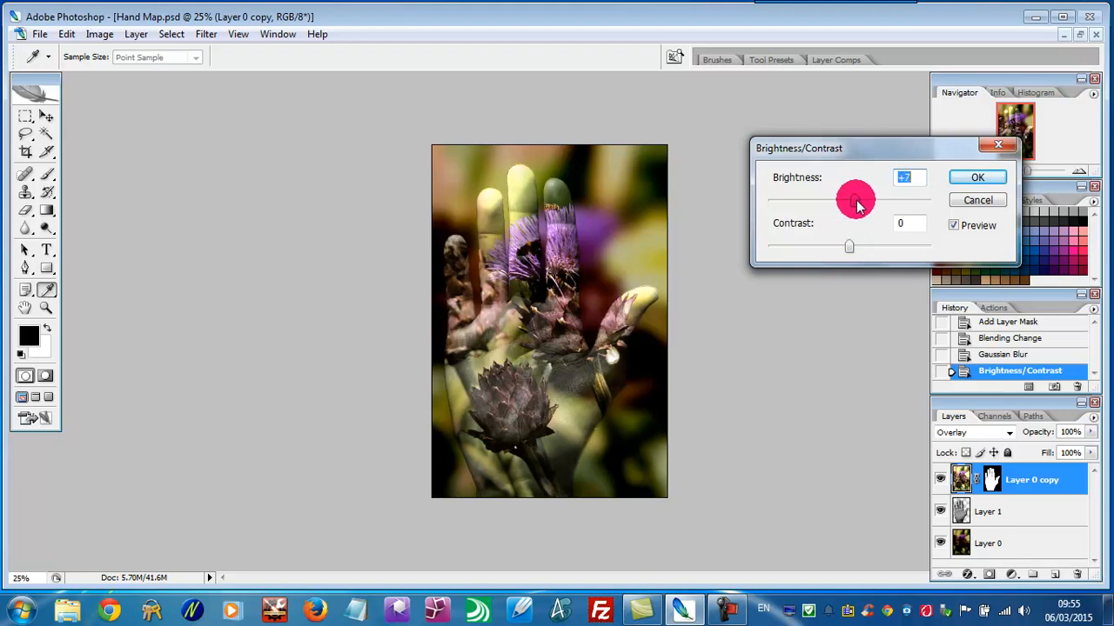
pyautogui.moveTo(866, 202); pyautogui.dragTo(863, 209)
pyautogui.click(850, 249)
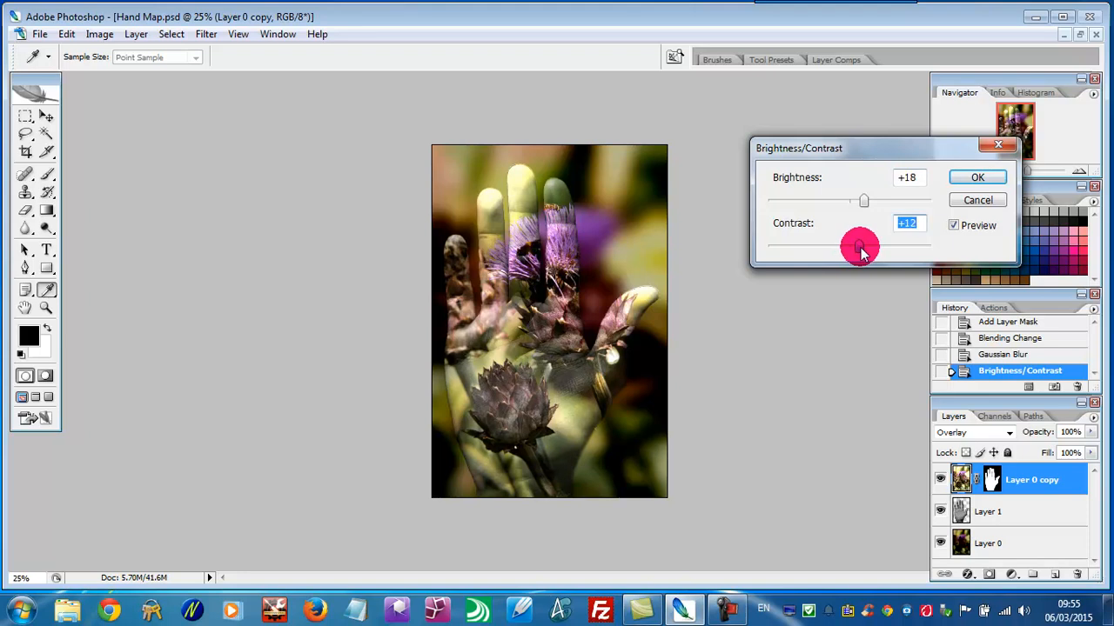
pyautogui.click(986, 170)
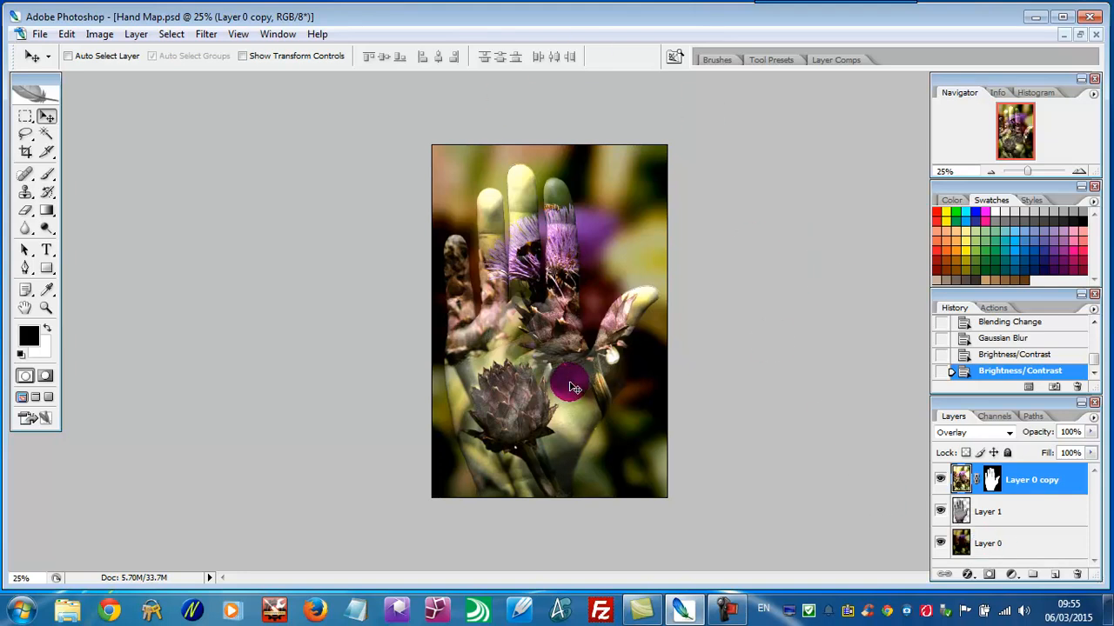
# Adjust the hand on Layer 1 with Brightness/Contrast, setting brightness to +6 and contrast to +18
pyautogui.click(959, 512)
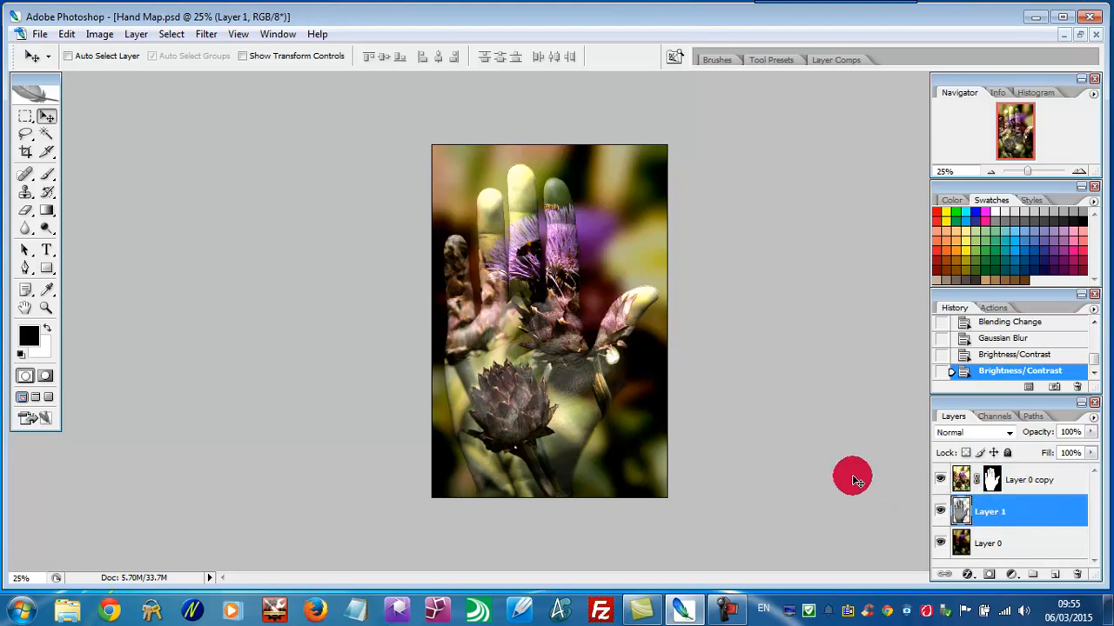
pyautogui.click(99, 35)
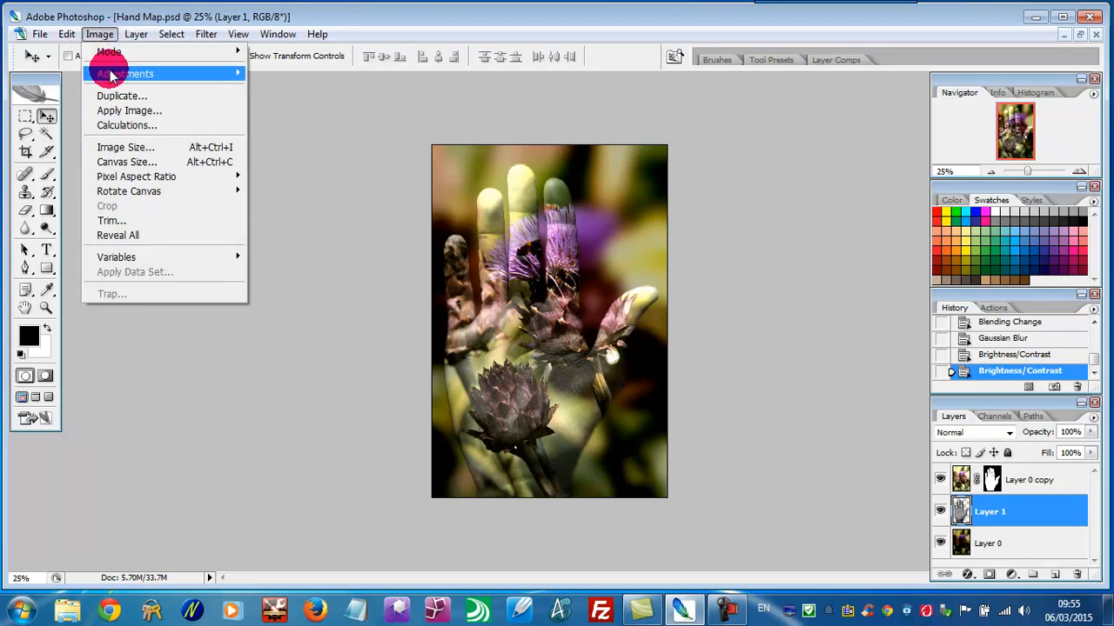
pyautogui.moveTo(191, 75)
pyautogui.click(286, 164)
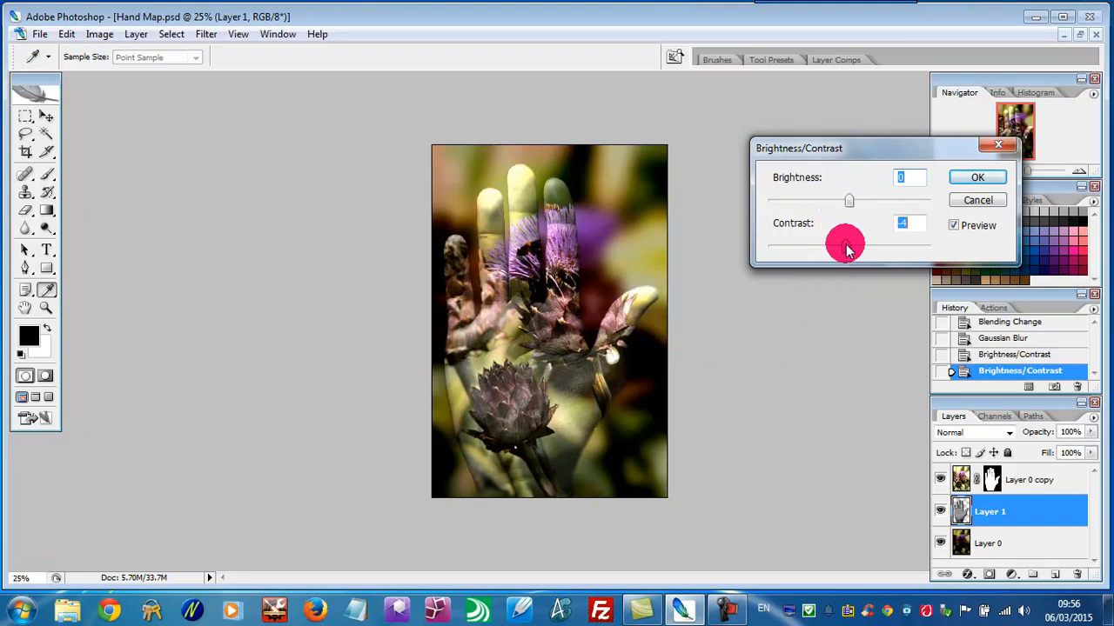
pyautogui.moveTo(818, 252); pyautogui.dragTo(866, 253)
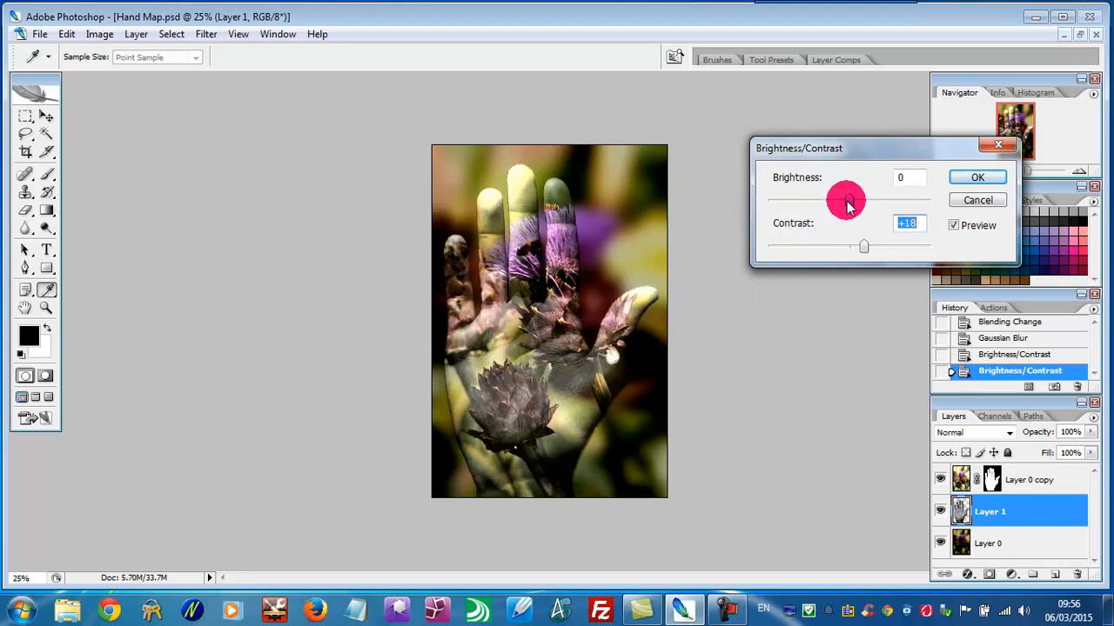
pyautogui.moveTo(848, 203)
pyautogui.mouseDown()
pyautogui.moveTo(858, 199)
pyautogui.moveTo(840, 215)
pyautogui.moveTo(854, 207)
pyautogui.mouseUp()
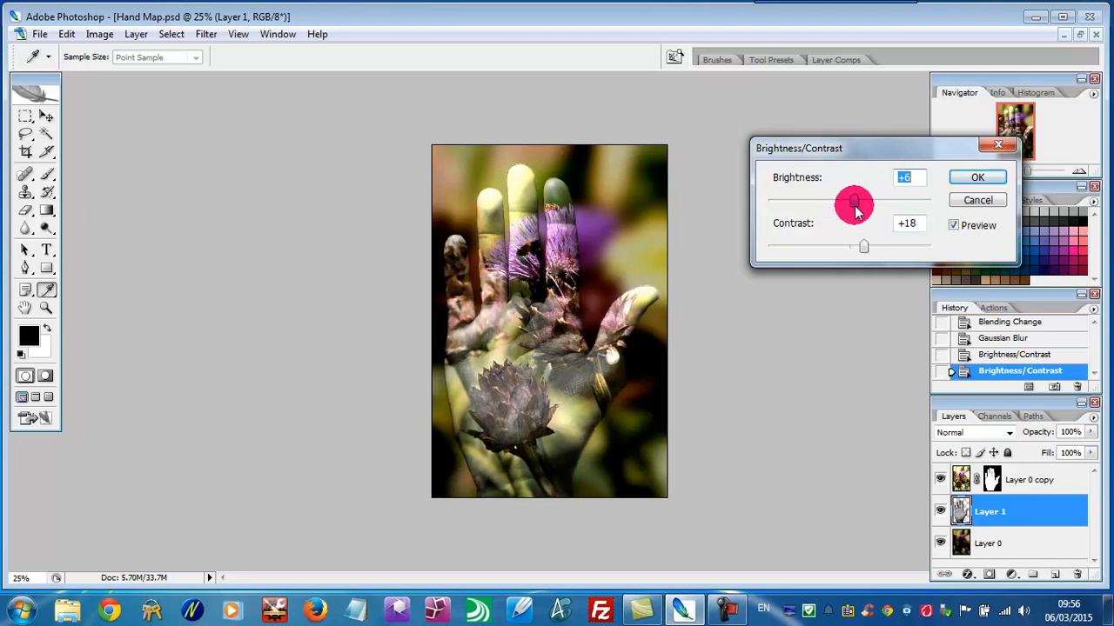
pyautogui.click(975, 179)
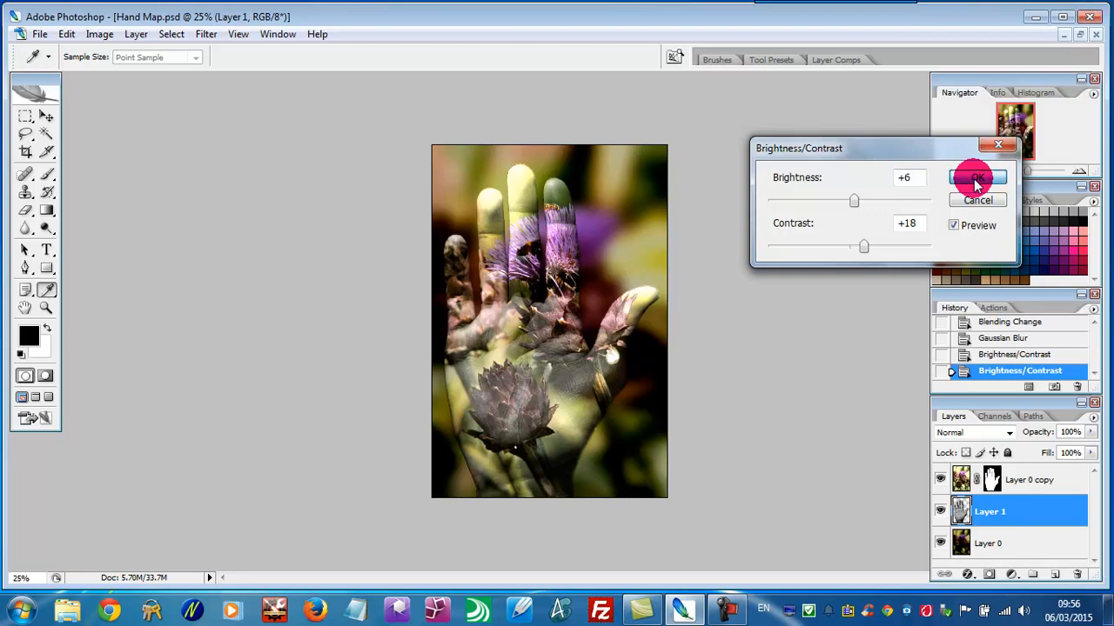
pyautogui.press('v')
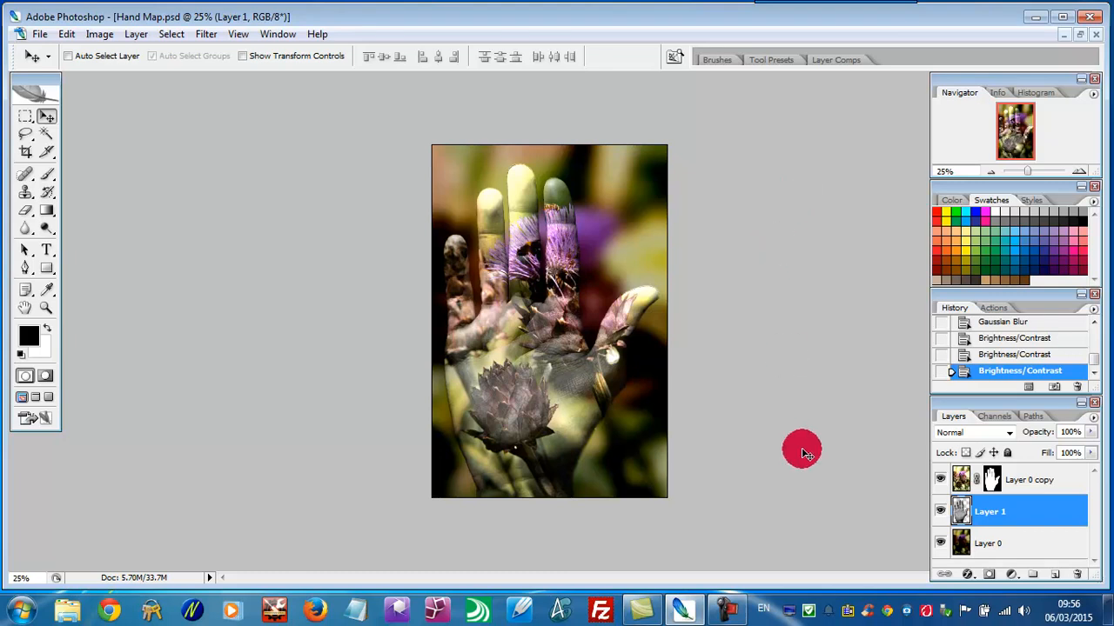
# Sharpen Layer 0 copy with Unsharp Mask at amount 50%, radius 1.0 pixels and threshold 2 levels
pyautogui.click(960, 480)
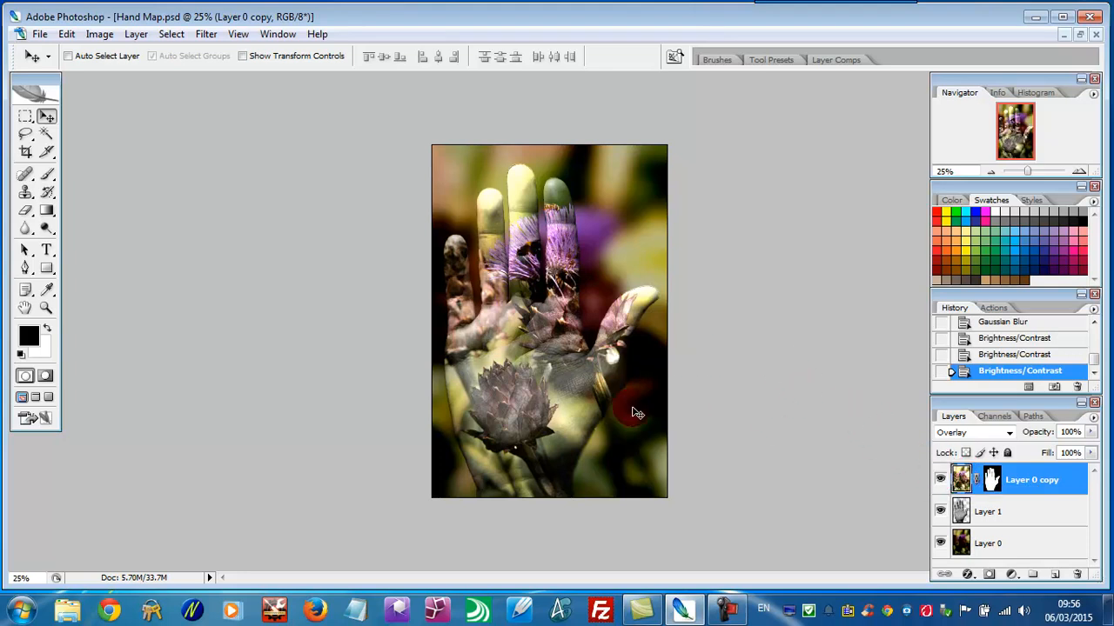
pyautogui.click(206, 34)
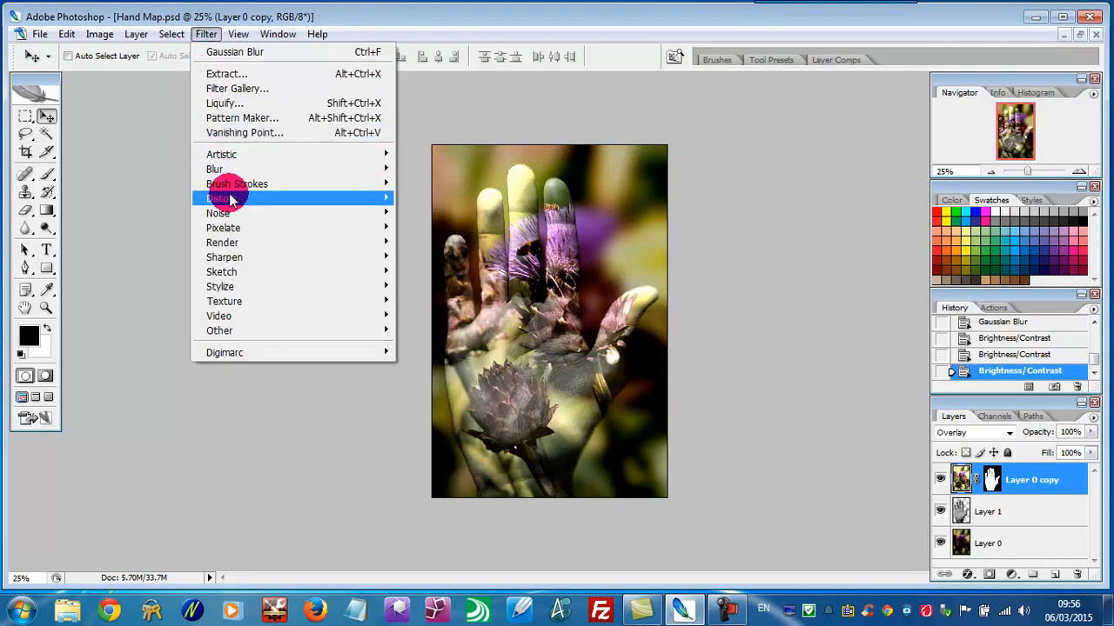
pyautogui.moveTo(348, 257)
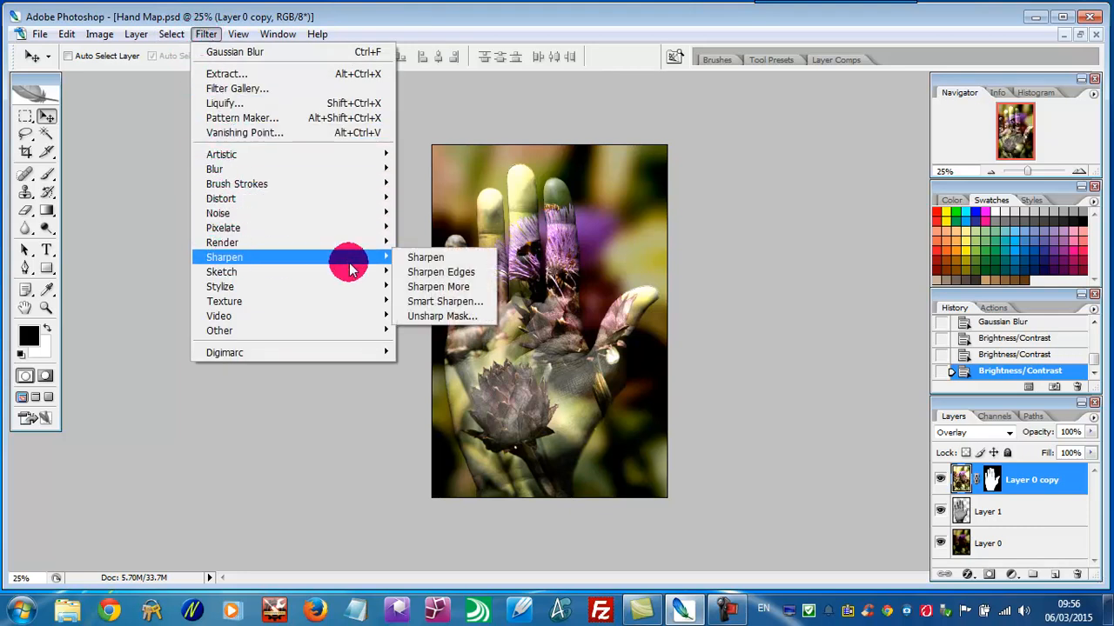
pyautogui.click(438, 318)
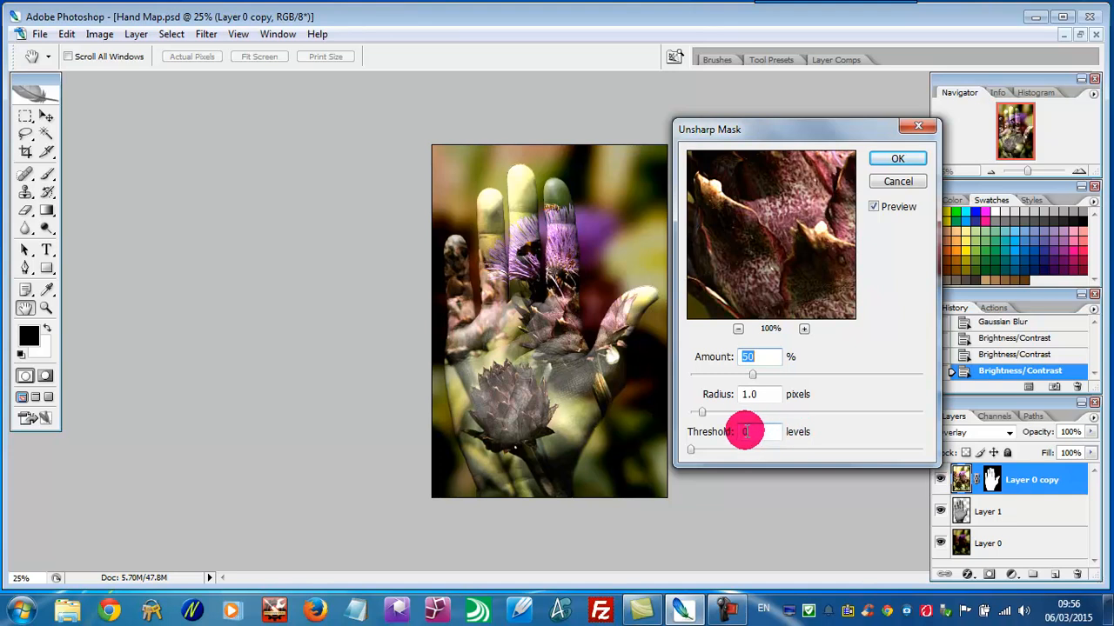
pyautogui.moveTo(746, 429); pyautogui.dragTo(744, 458)
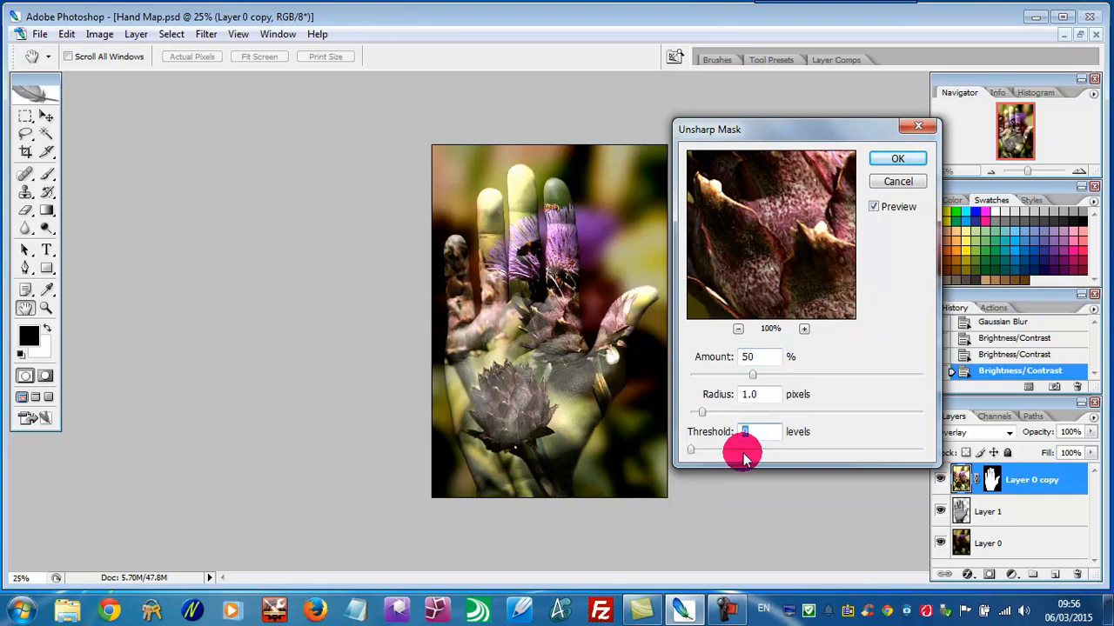
pyautogui.write('2')
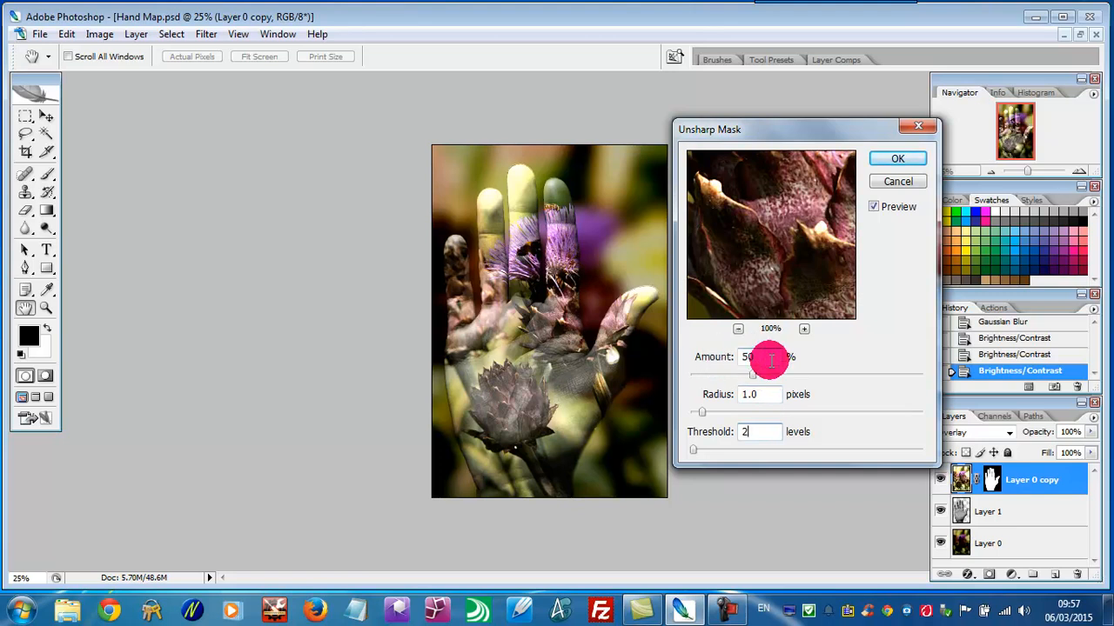
pyautogui.click(899, 158)
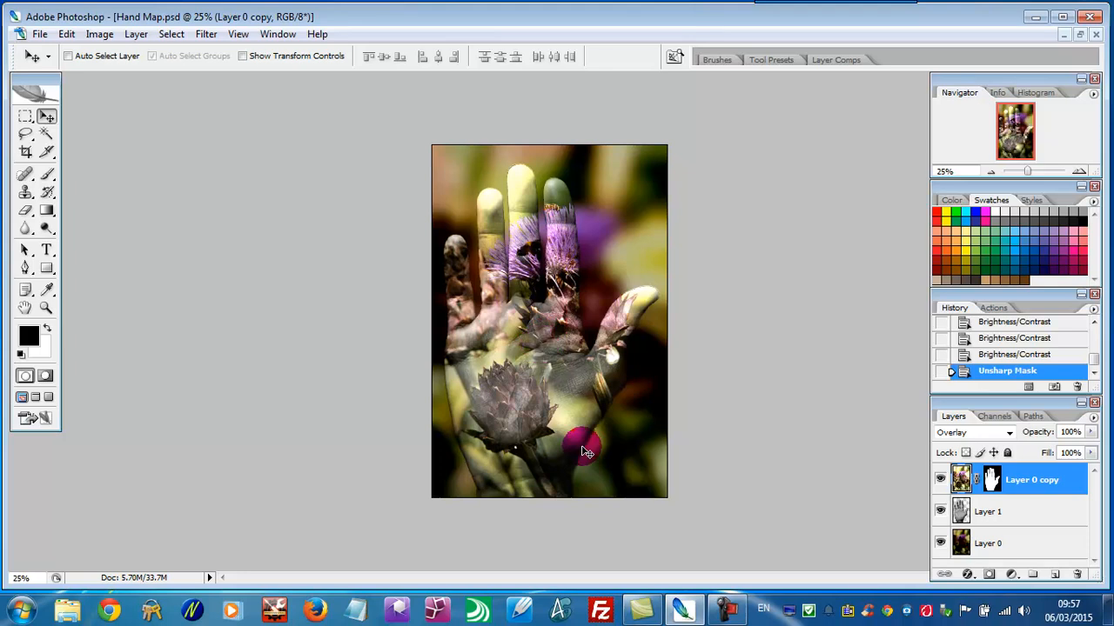
# Examine the sharpened flower texture across the palm at 100% magnification, then return to a view of the whole image
pyautogui.hotkey('ctrl', '+')
pyautogui.hotkey('ctrl', '+')
pyautogui.hotkey('ctrl', '+')
pyautogui.hotkey('ctrl', '+')
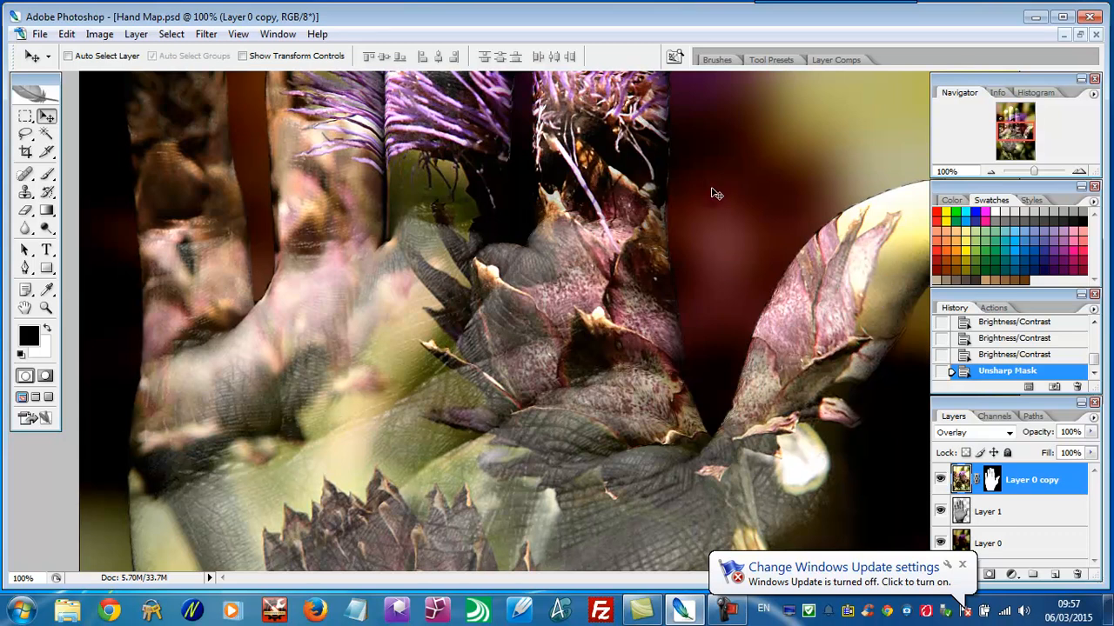
pyautogui.scroll(-3, 713, 193)
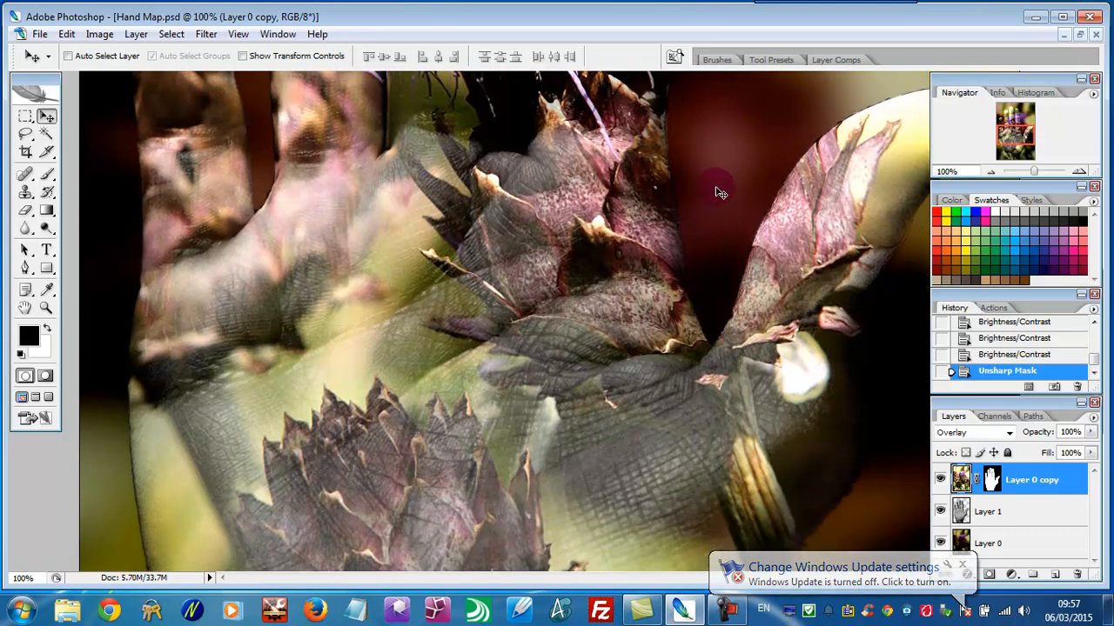
pyautogui.scroll(-3, 721, 193)
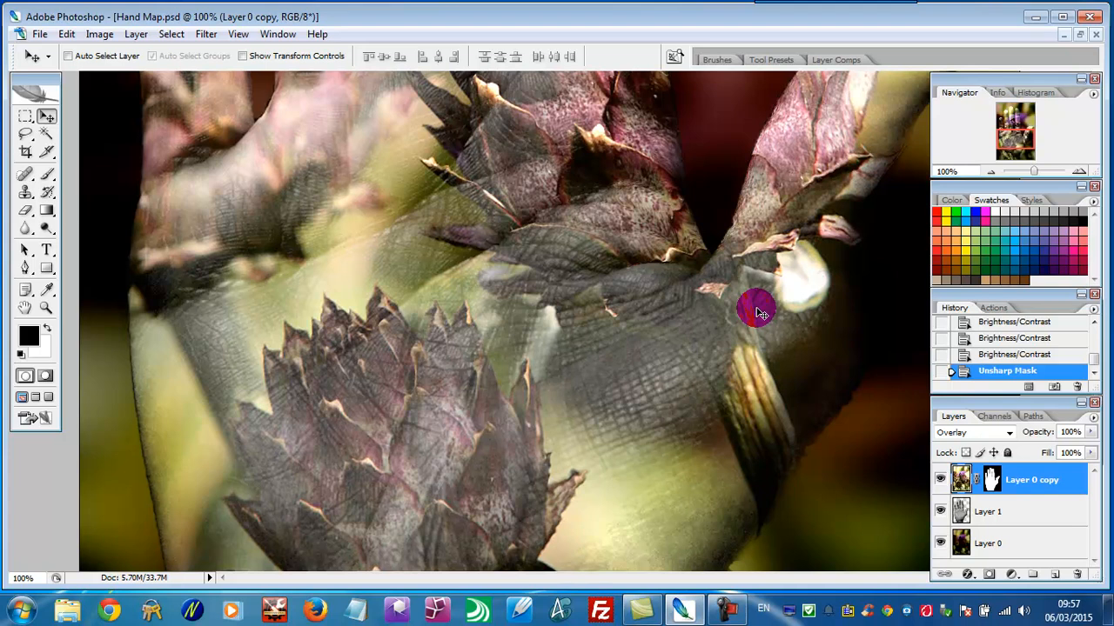
pyautogui.hotkey('ctrl', '-')
pyautogui.hotkey('ctrl', '-')
pyautogui.hotkey('ctrl', '-')
pyautogui.hotkey('ctrl', '-')
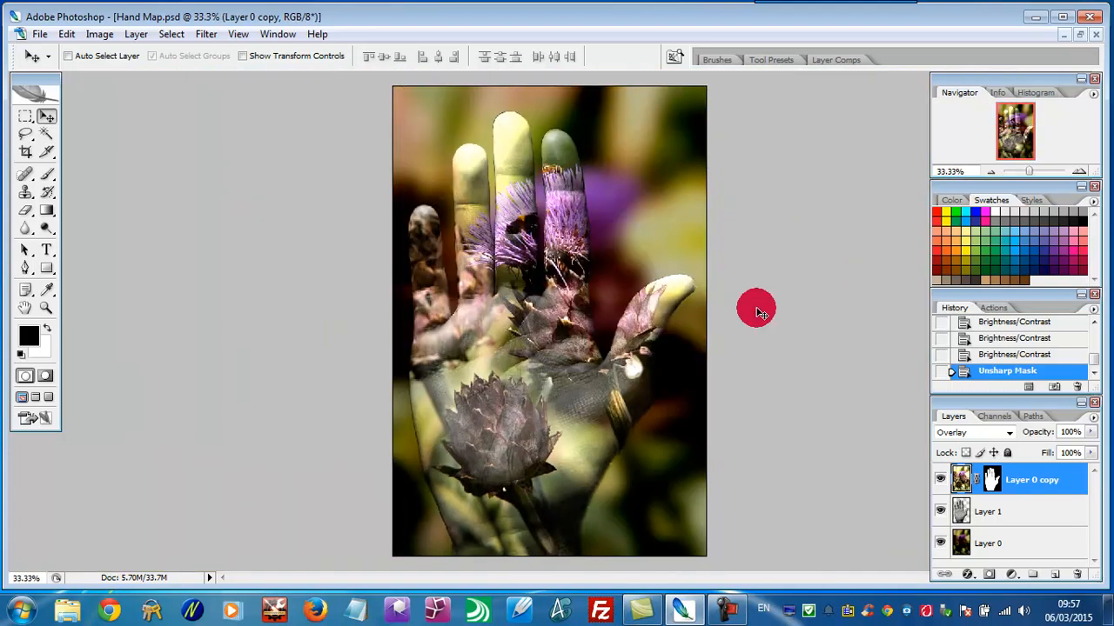